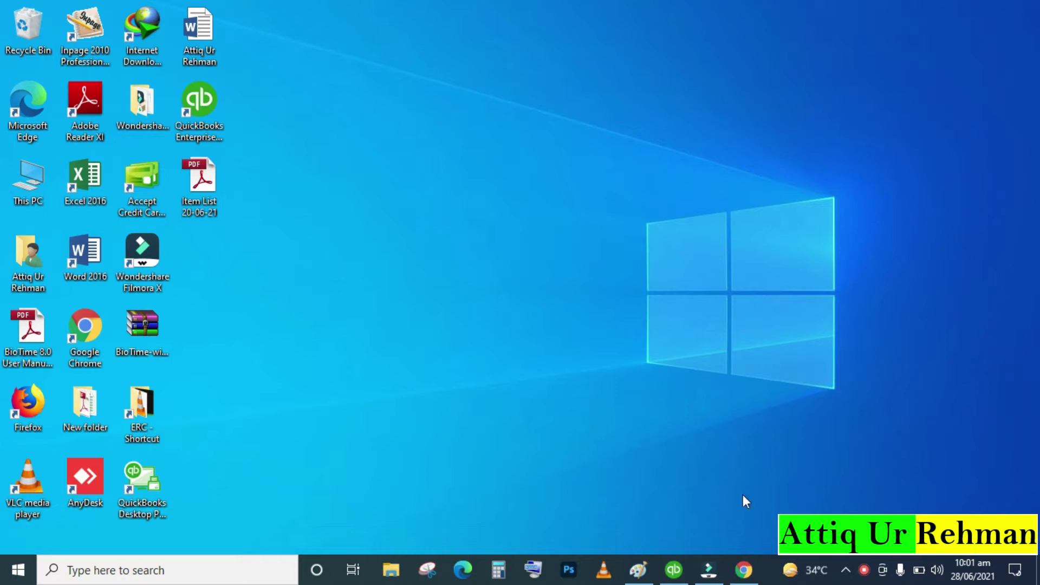
Open Google Chrome from the taskbar
{"action": "left_click", "coordinate": [744, 571]}
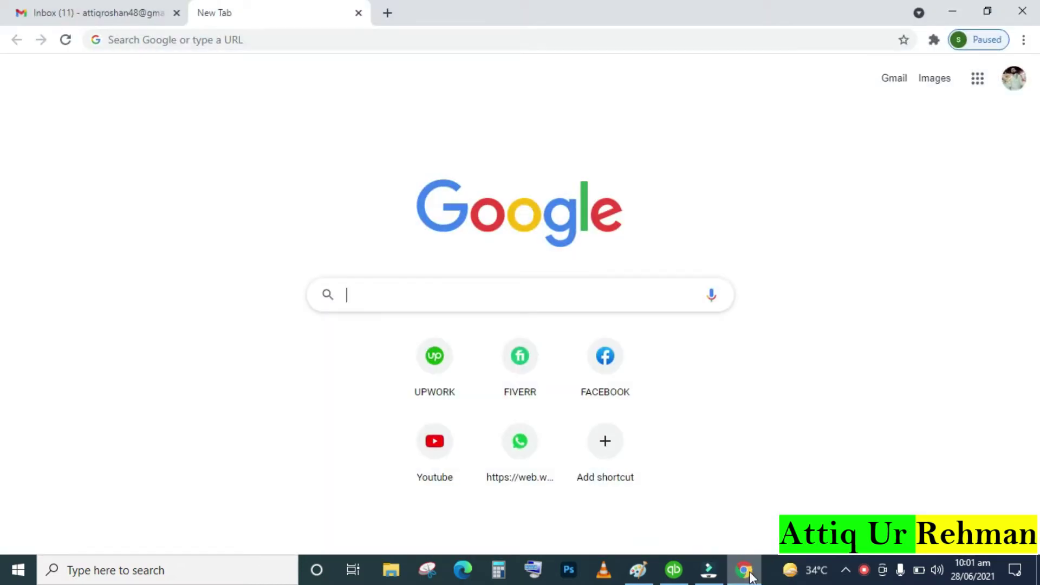
Search Google for 'google adsense' and open the official Google AdSense result
{"action": "left_click", "coordinate": [122, 16]}
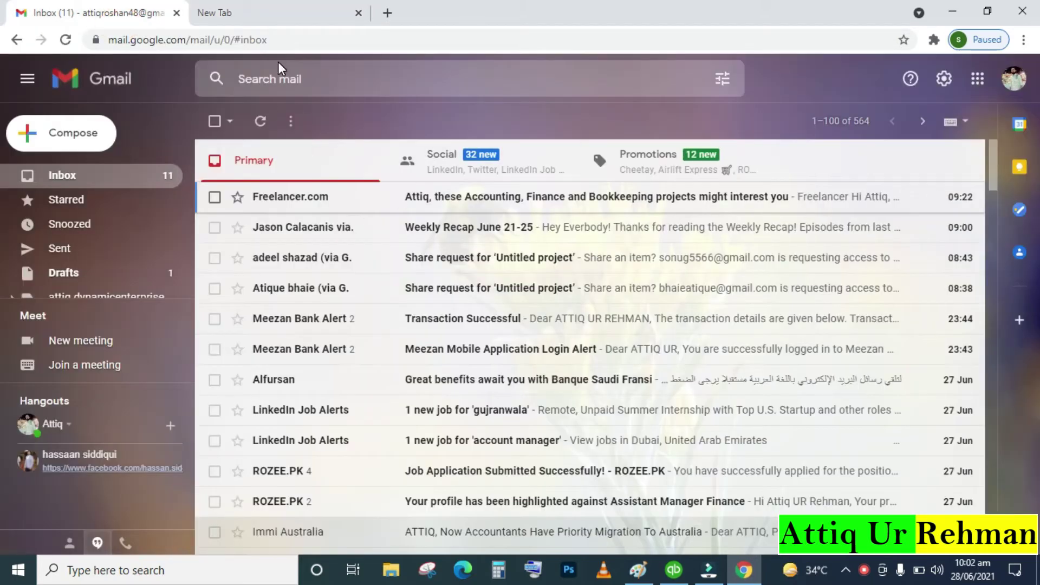
{"action": "left_click", "coordinate": [291, 8]}
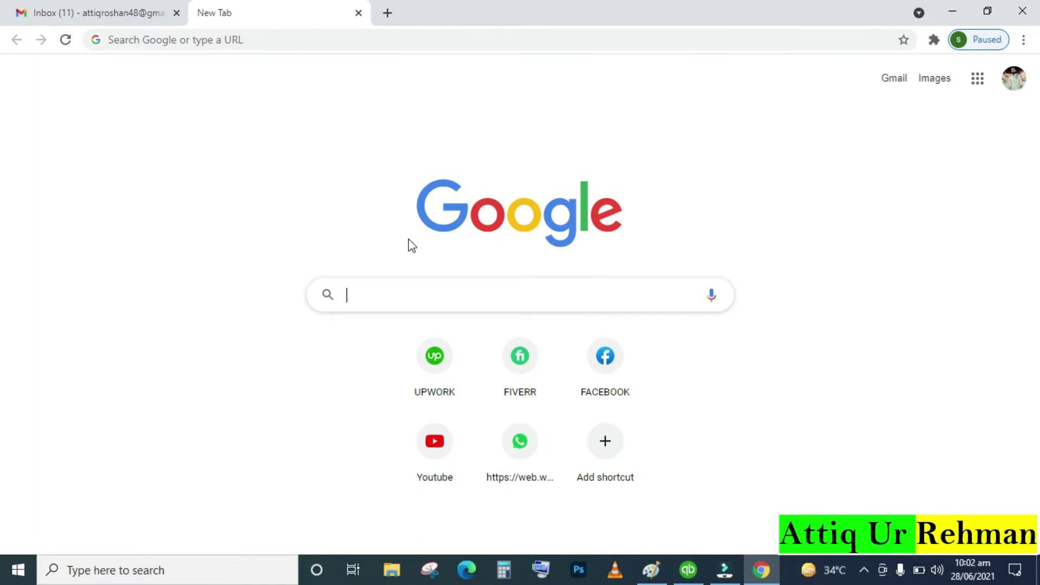
{"action": "left_click", "coordinate": [432, 308]}
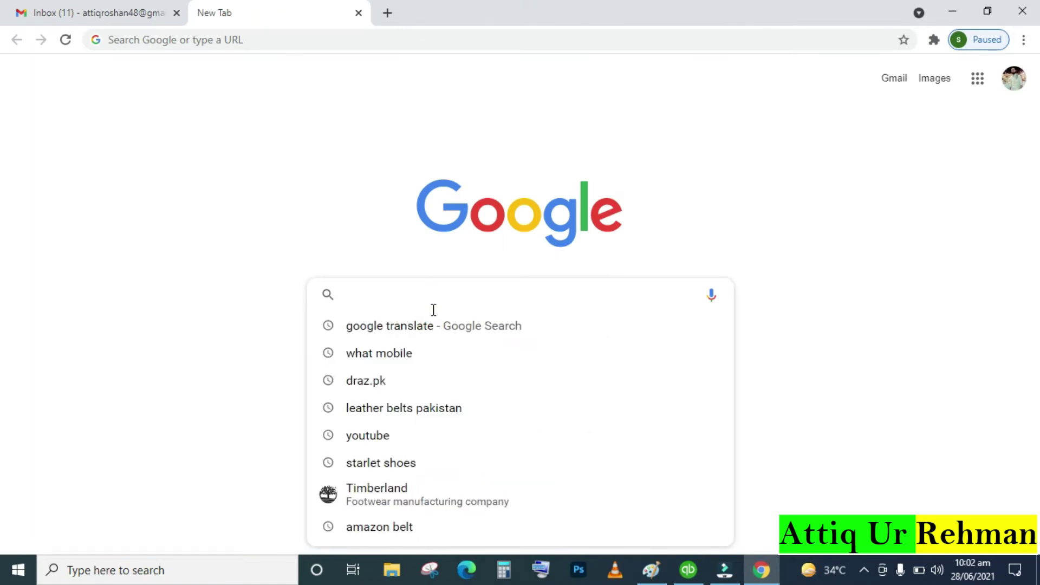
{"action": "type", "text": "google"}
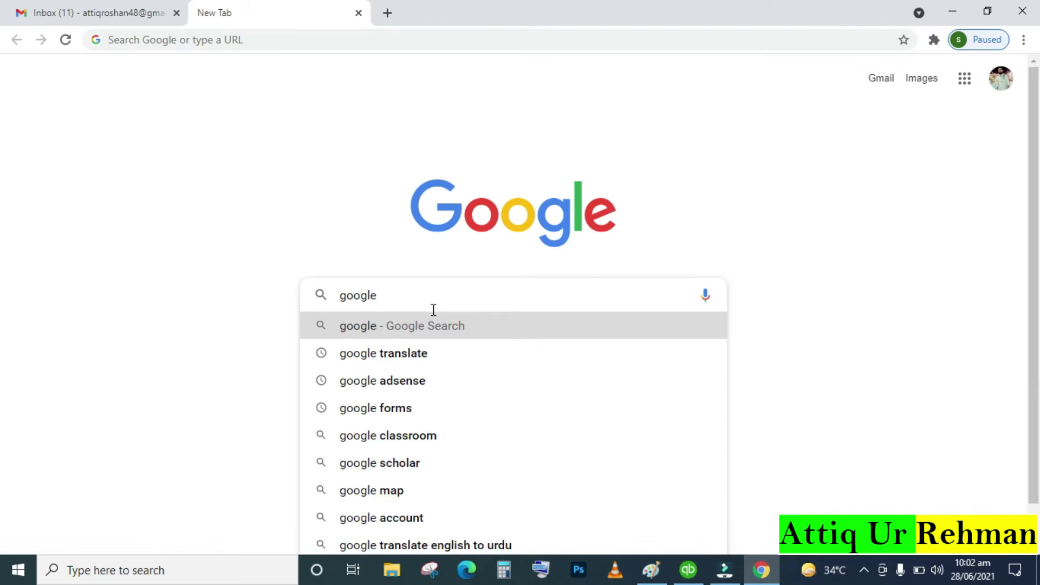
{"action": "left_click", "coordinate": [403, 379]}
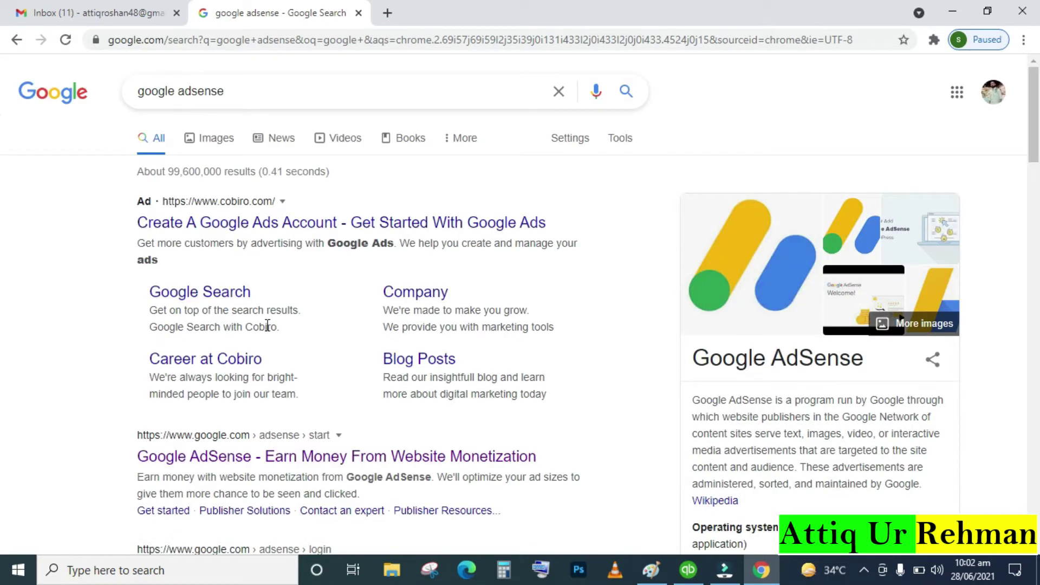
{"action": "left_click", "coordinate": [278, 469]}
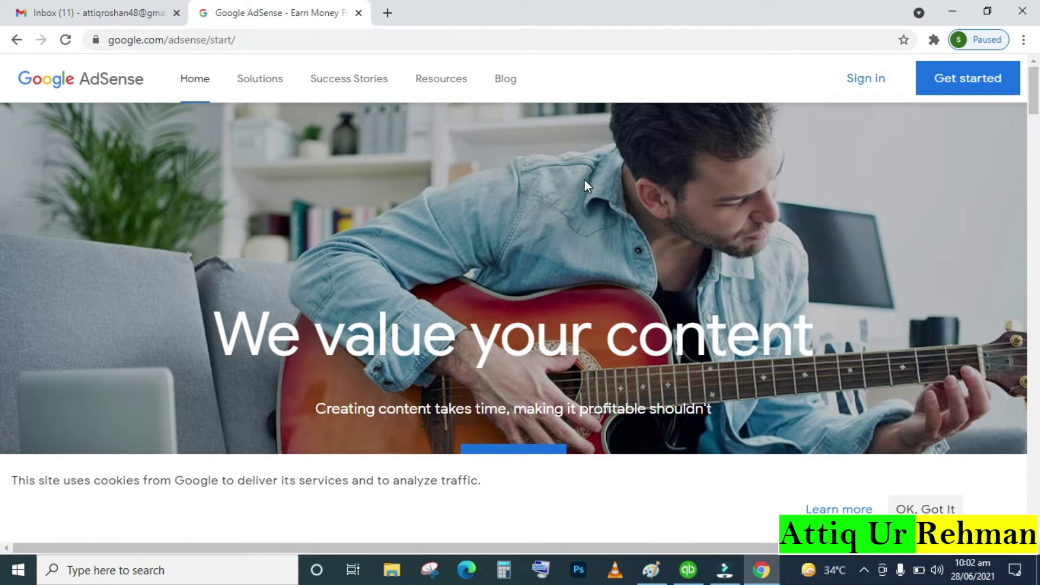
Sign in to AdSense and reach the Home dashboard showing $0.00 earnings
{"action": "left_click", "coordinate": [867, 79]}
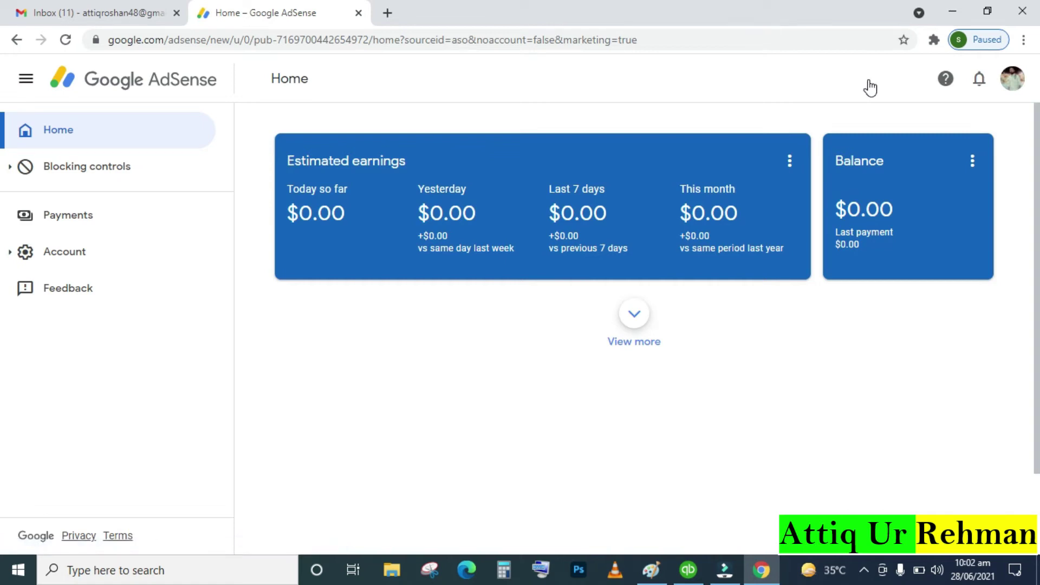
{"action": "left_click", "coordinate": [99, 16]}
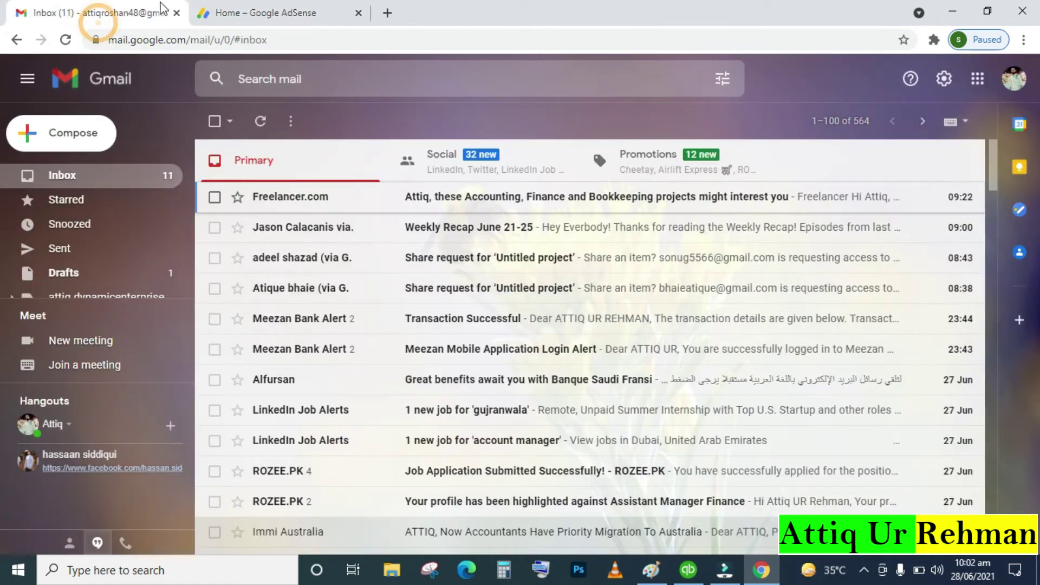
{"action": "left_click", "coordinate": [262, 19]}
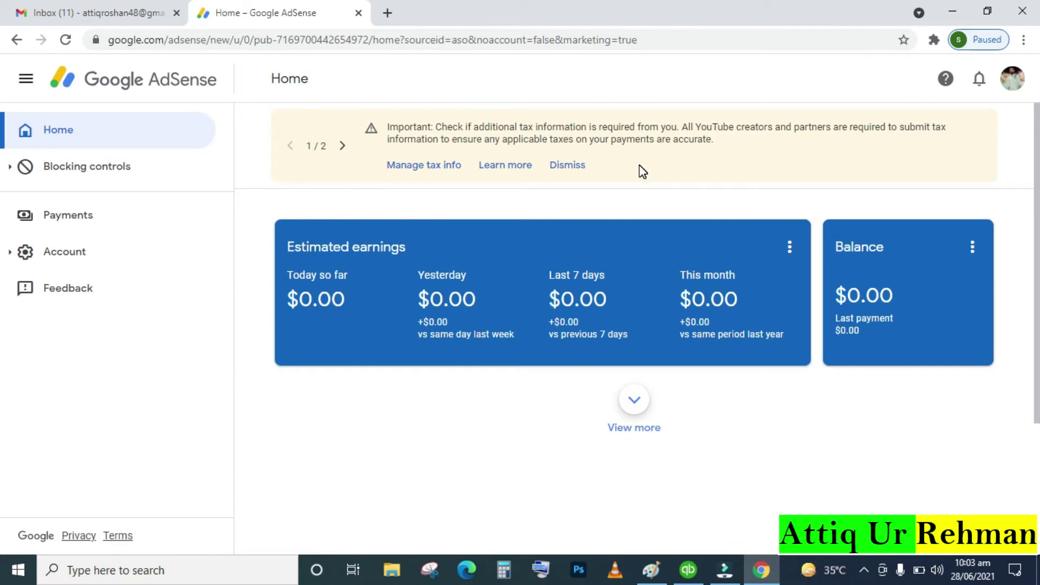
Start adding United States tax info under Manage tax info, confirming the account password
{"action": "left_click", "coordinate": [422, 168]}
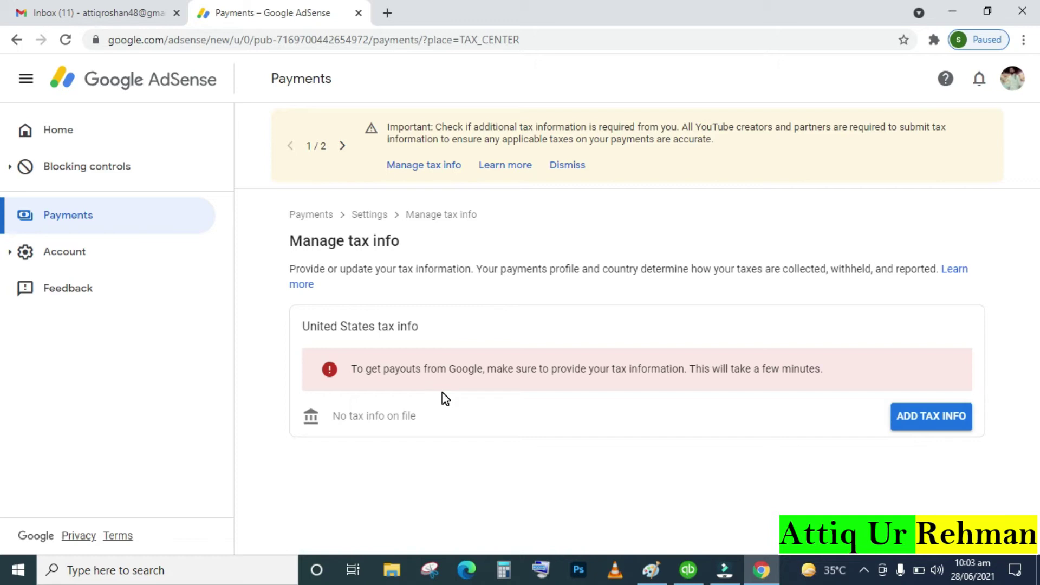
{"action": "left_click", "coordinate": [939, 421]}
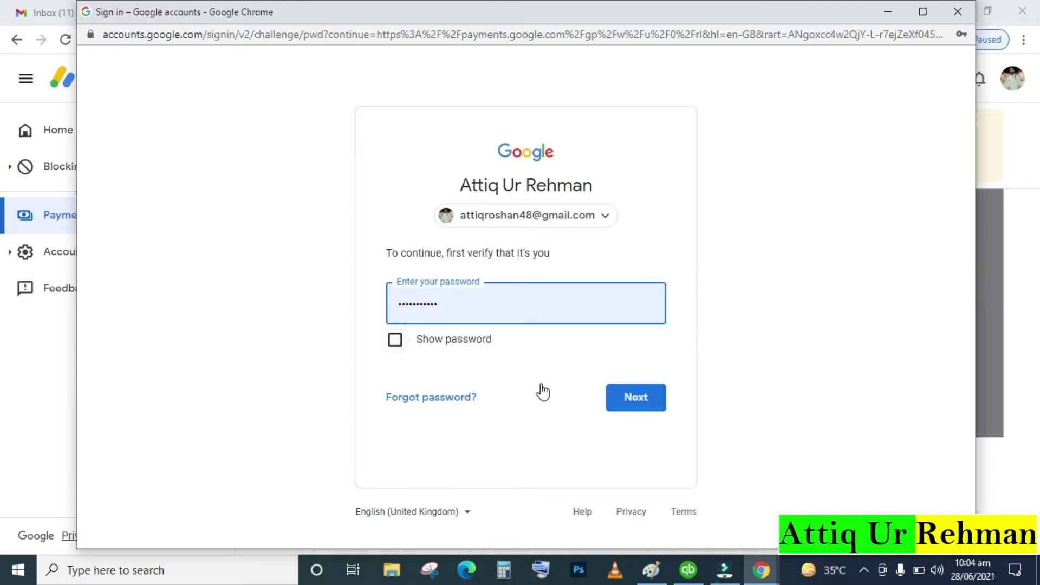
{"action": "left_click", "coordinate": [643, 403]}
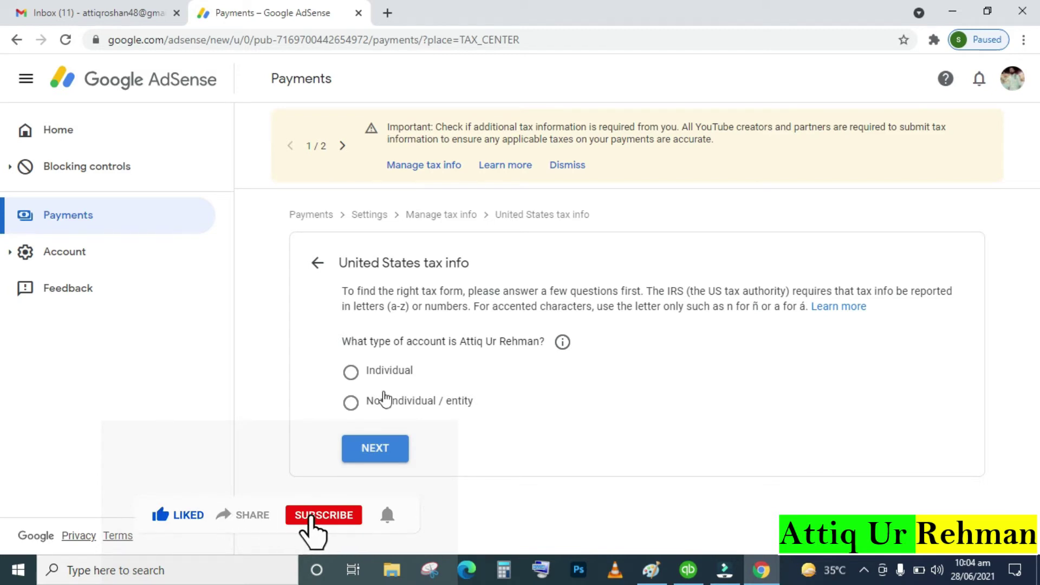
Declare the payee an individual who is not a US citizen or resident
{"action": "left_click", "coordinate": [351, 373]}
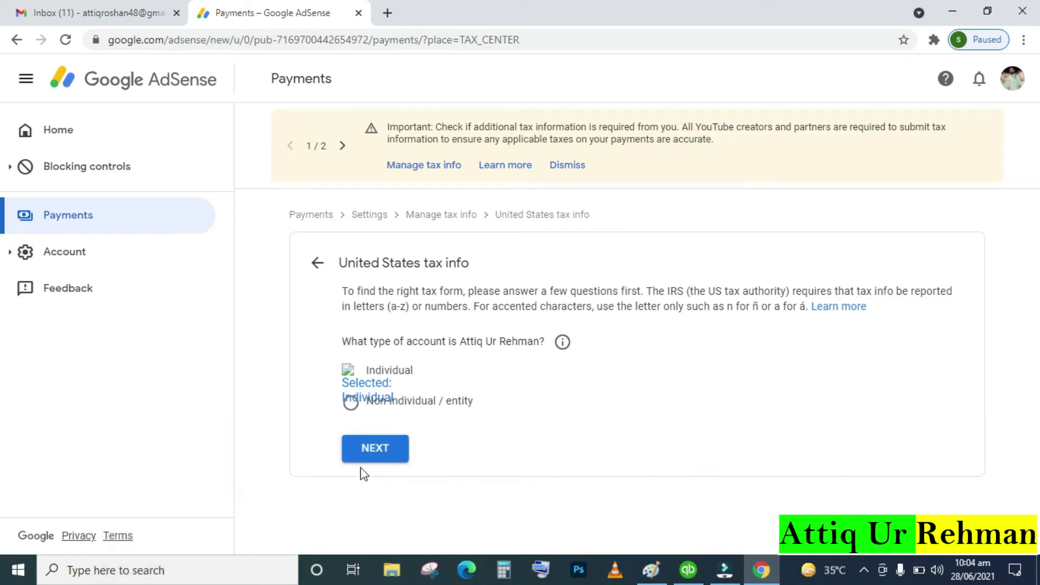
{"action": "left_click", "coordinate": [371, 456]}
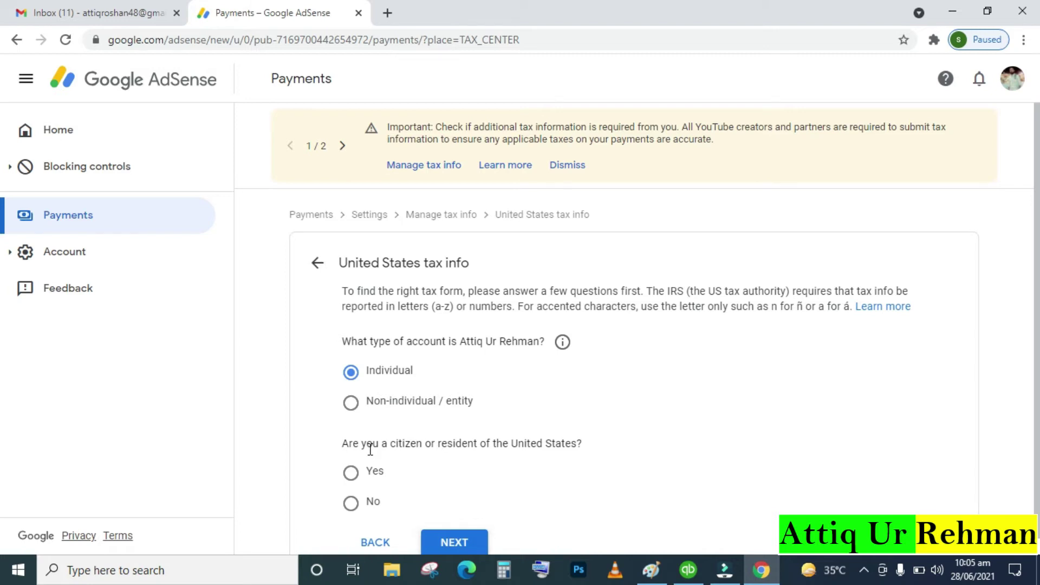
{"action": "scroll", "coordinate": [370, 450], "scroll_direction": "down", "scroll_amount": 1}
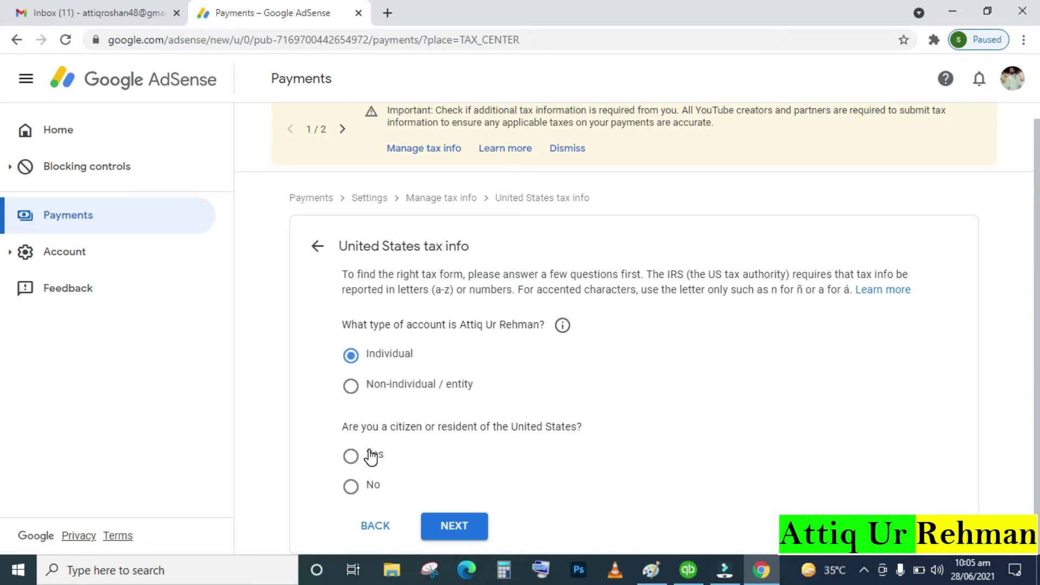
{"action": "left_click", "coordinate": [352, 499]}
{"action": "left_click", "coordinate": [466, 532]}
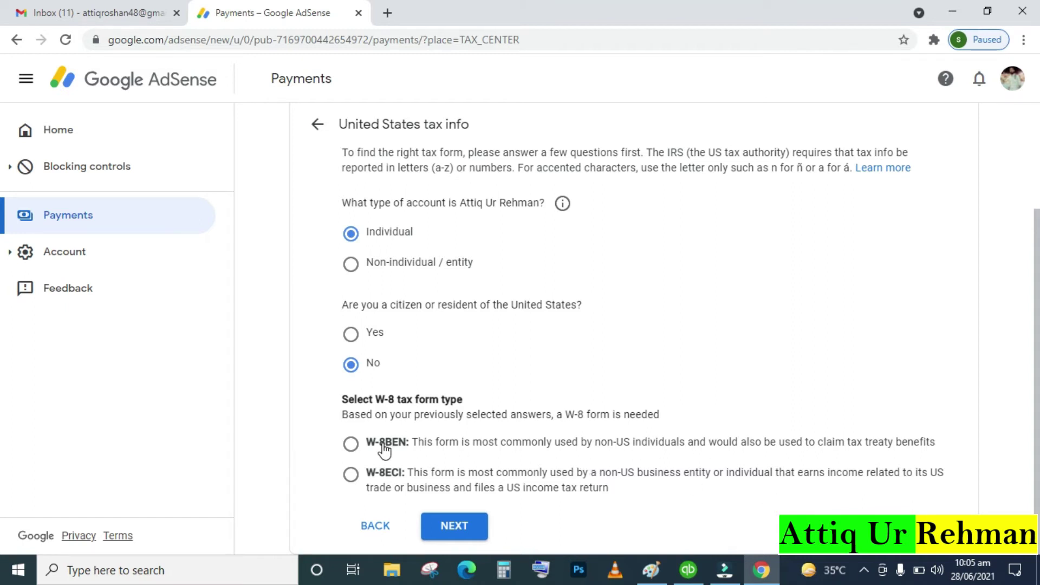
Choose the W-8BEN form type and start the W-8BEN form
{"action": "left_click", "coordinate": [351, 476]}
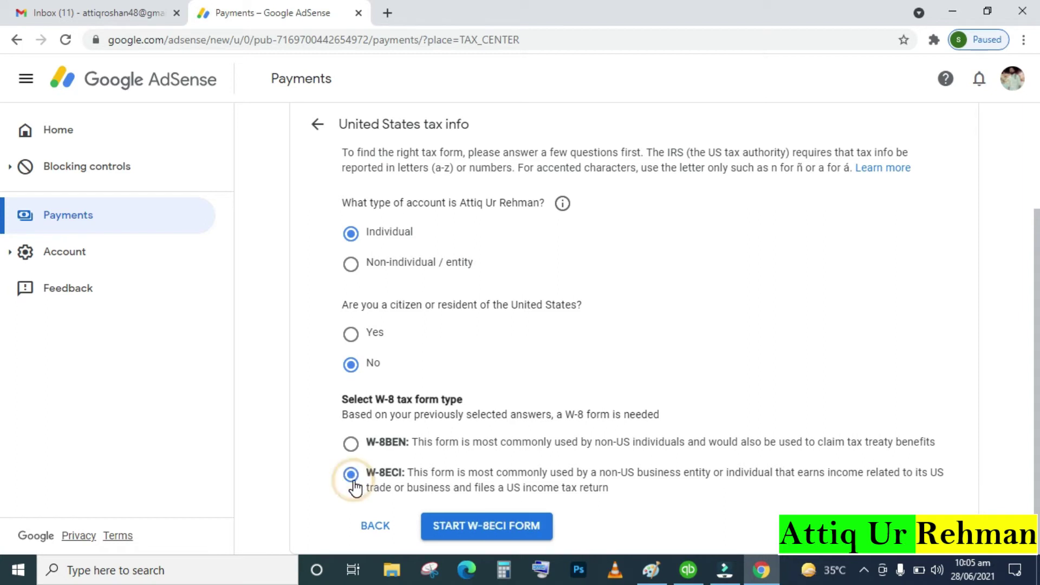
{"action": "left_click", "coordinate": [351, 477]}
{"action": "left_click", "coordinate": [351, 445]}
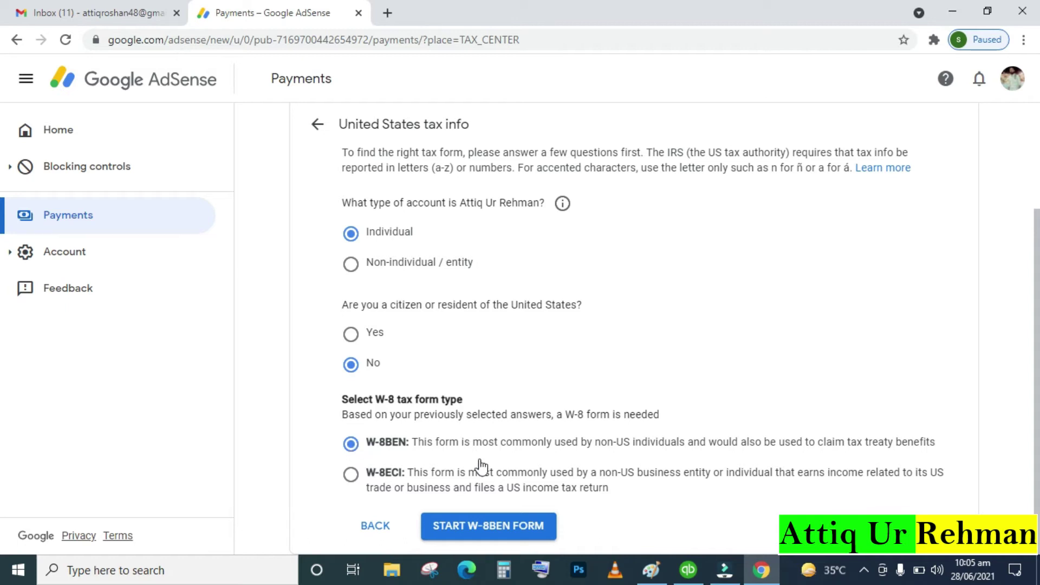
{"action": "left_click", "coordinate": [499, 529]}
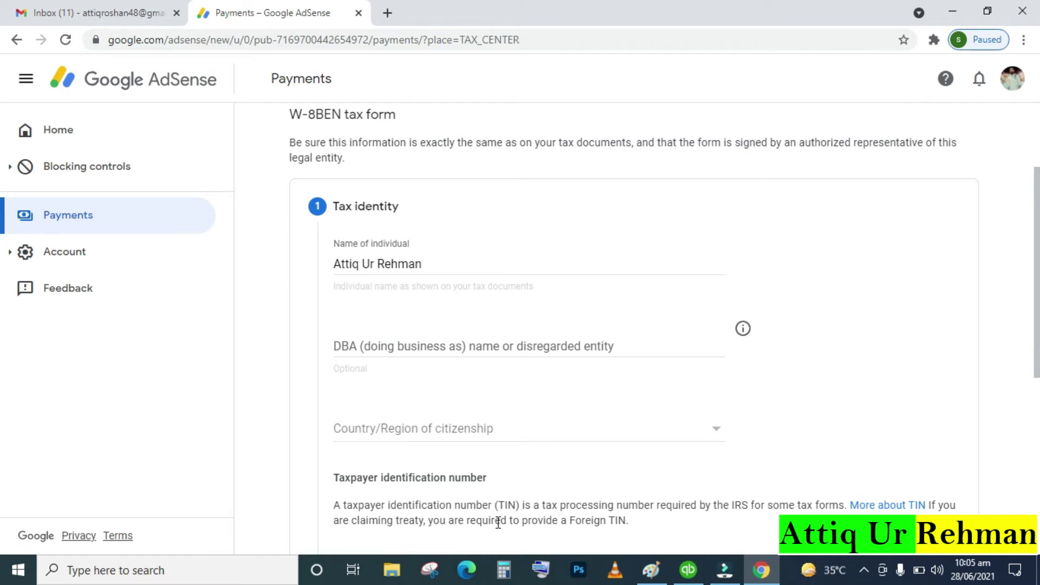
Set Pakistan as the country of citizenship and move to the Foreign TIN field
{"action": "scroll", "coordinate": [498, 523], "scroll_direction": "down", "scroll_amount": 3}
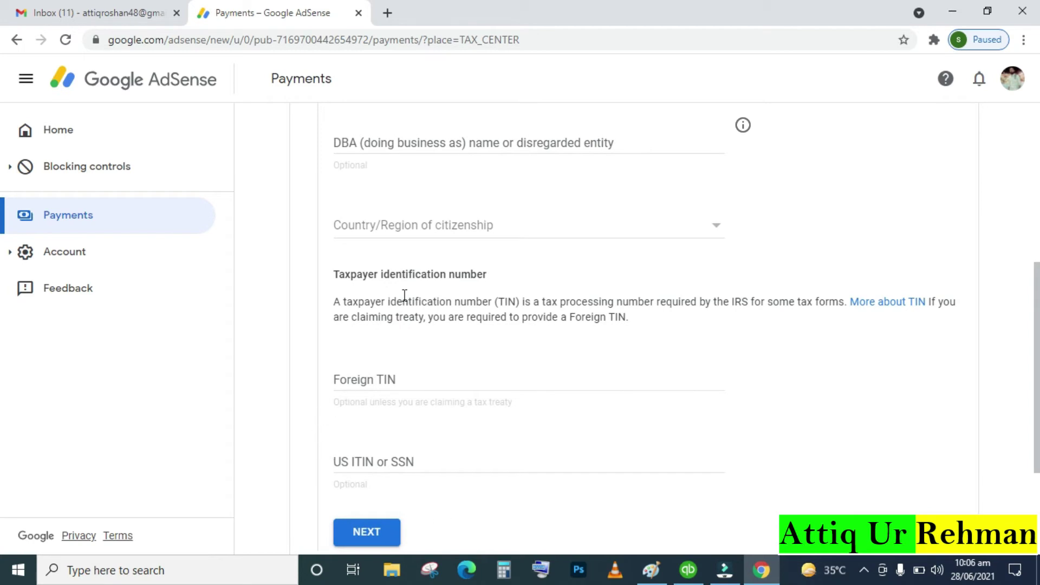
{"action": "left_click", "coordinate": [488, 226]}
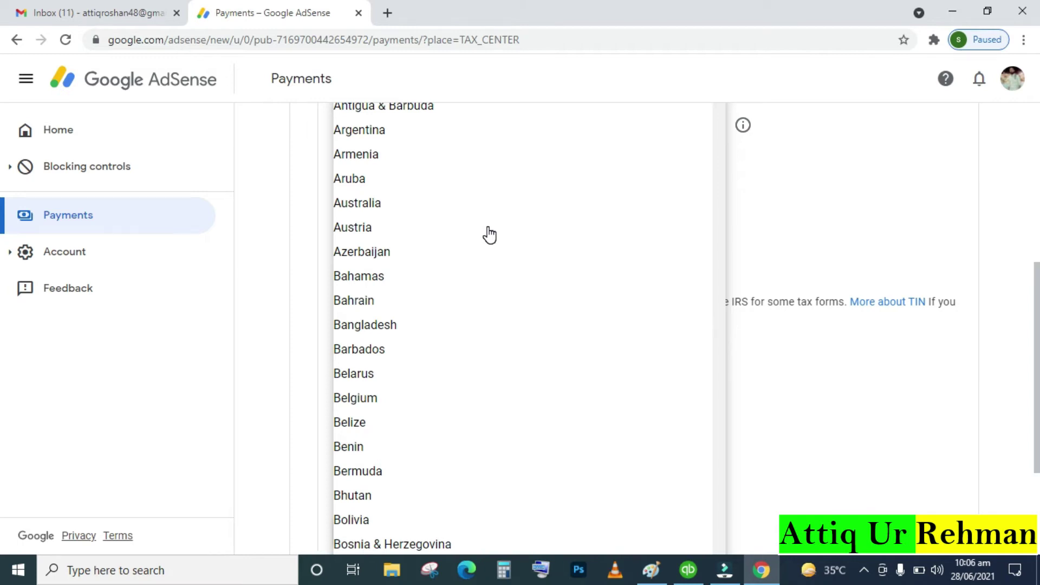
{"action": "key", "text": "p"}
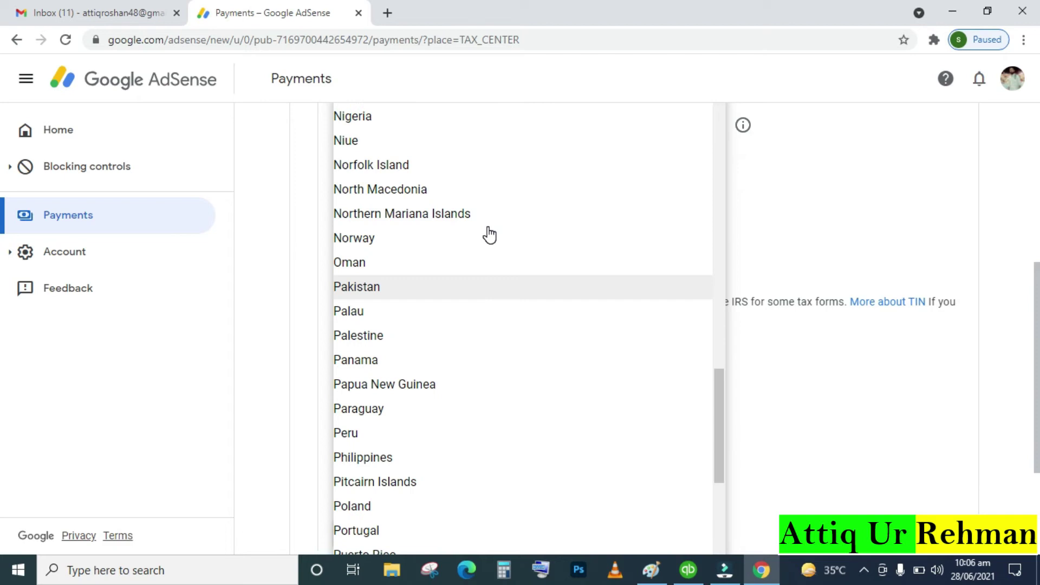
{"action": "left_click", "coordinate": [491, 289]}
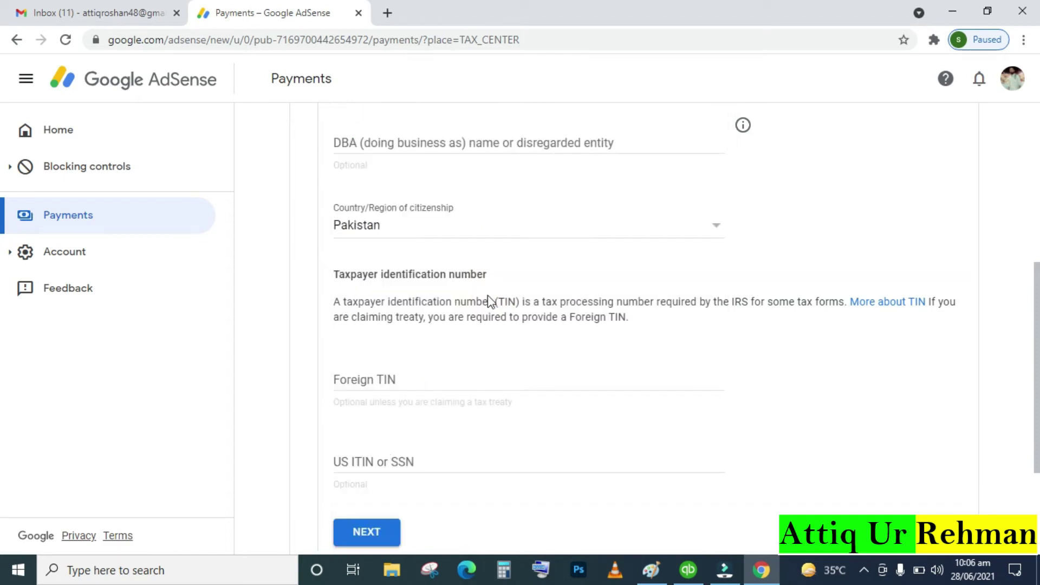
{"action": "left_click", "coordinate": [465, 380]}
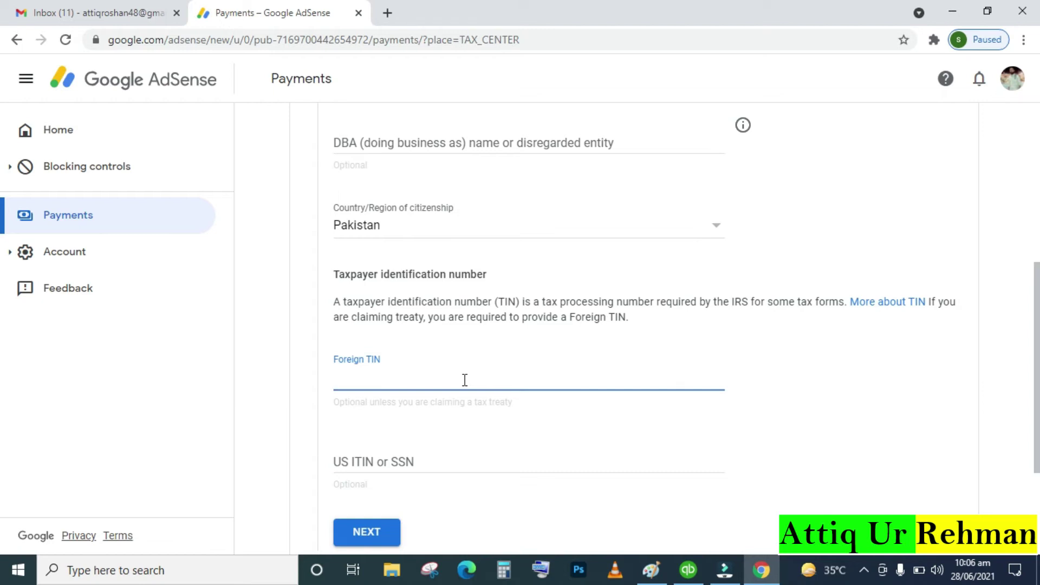
Enter the full foreign taxpayer identification number, correcting the mistyped digits
{"action": "type", "text": "3"}
{"action": "left_click", "coordinate": [548, 571]}
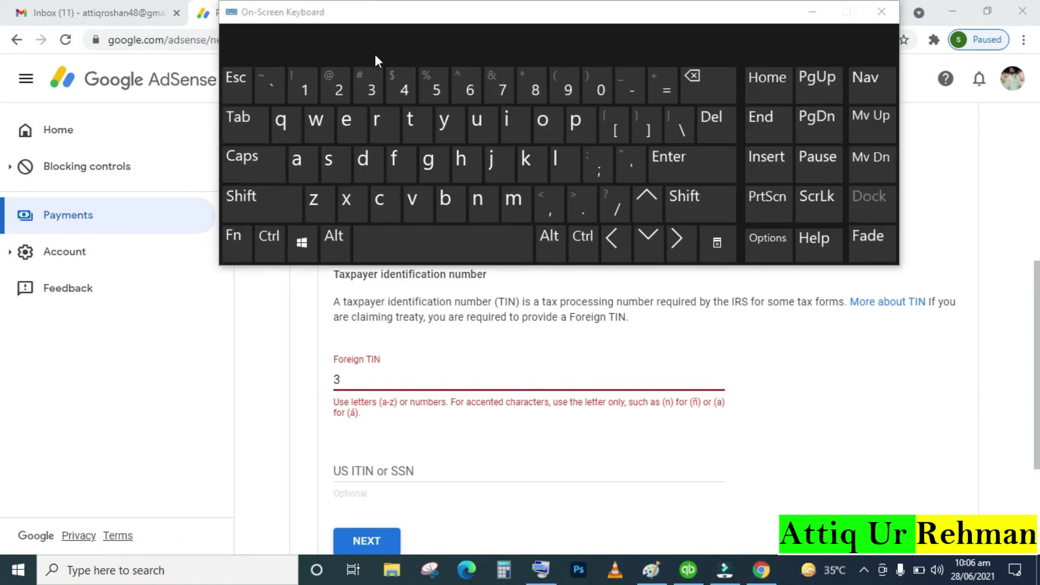
{"action": "left_click", "coordinate": [373, 382]}
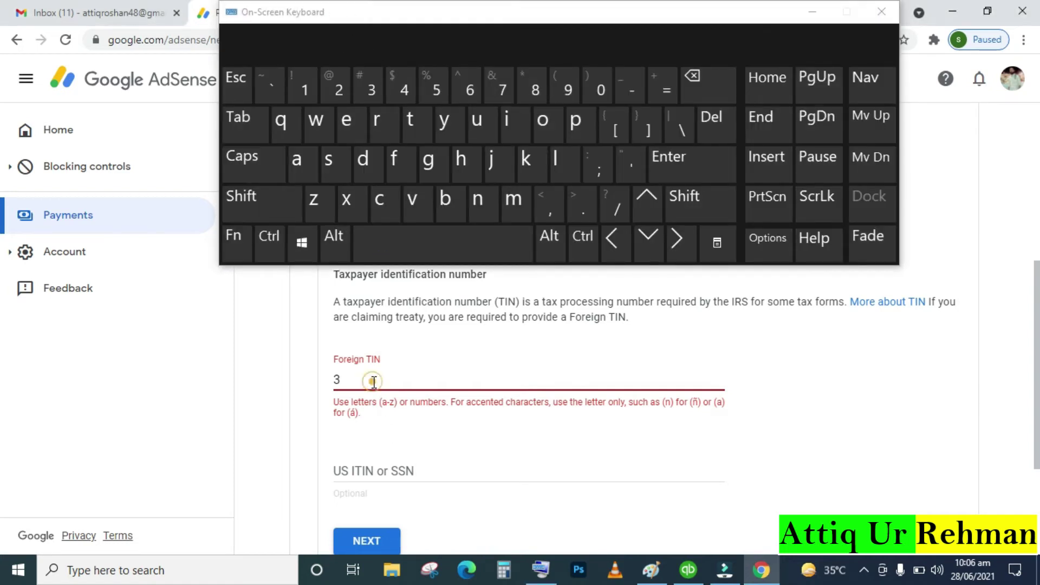
{"action": "left_click", "coordinate": [408, 93]}
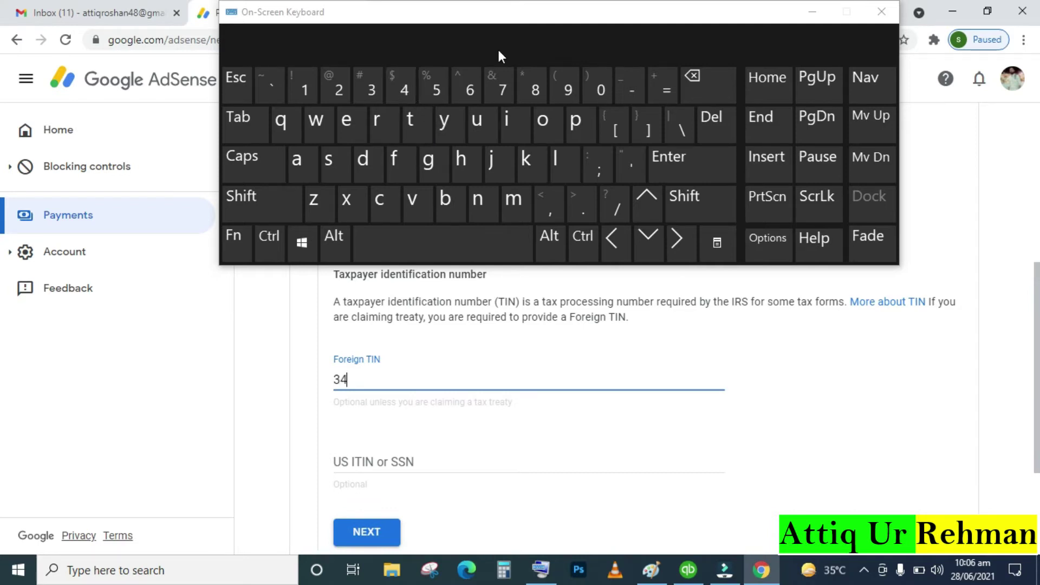
{"action": "left_click", "coordinate": [811, 14]}
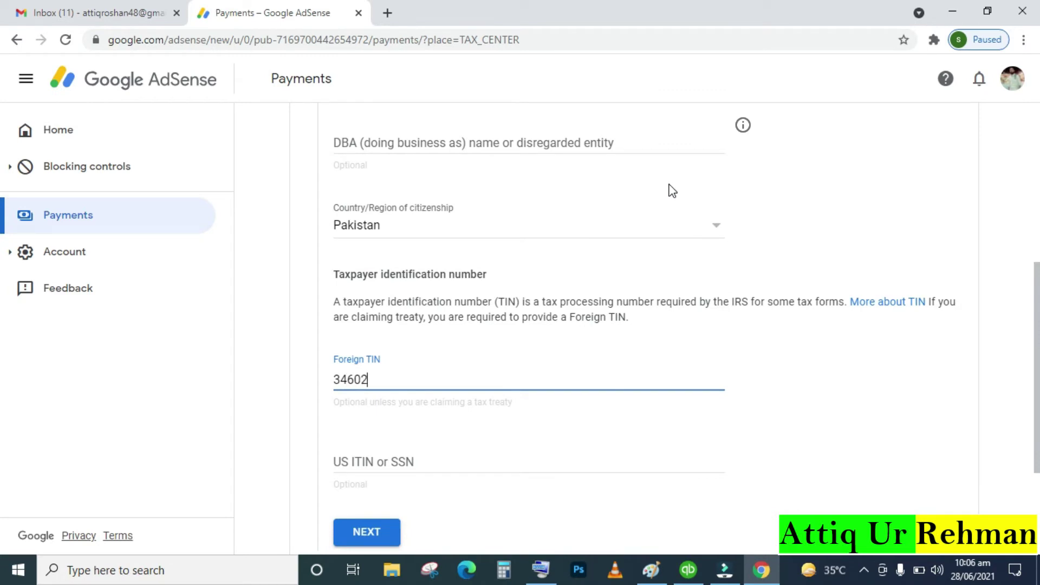
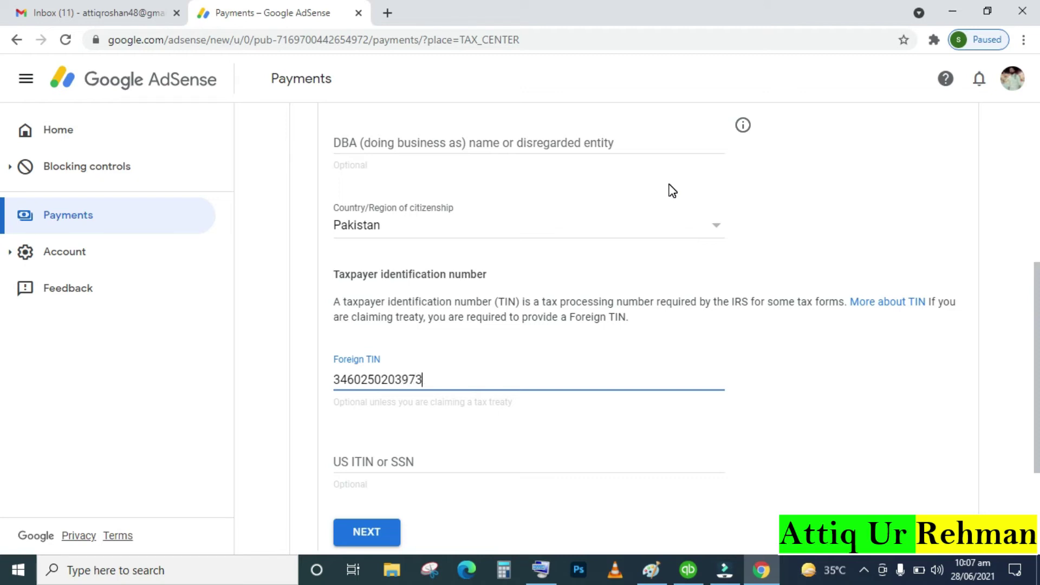
Submit the Tax identity step to continue to the Address step
{"action": "scroll", "coordinate": [672, 191], "scroll_direction": "down", "scroll_amount": 3}
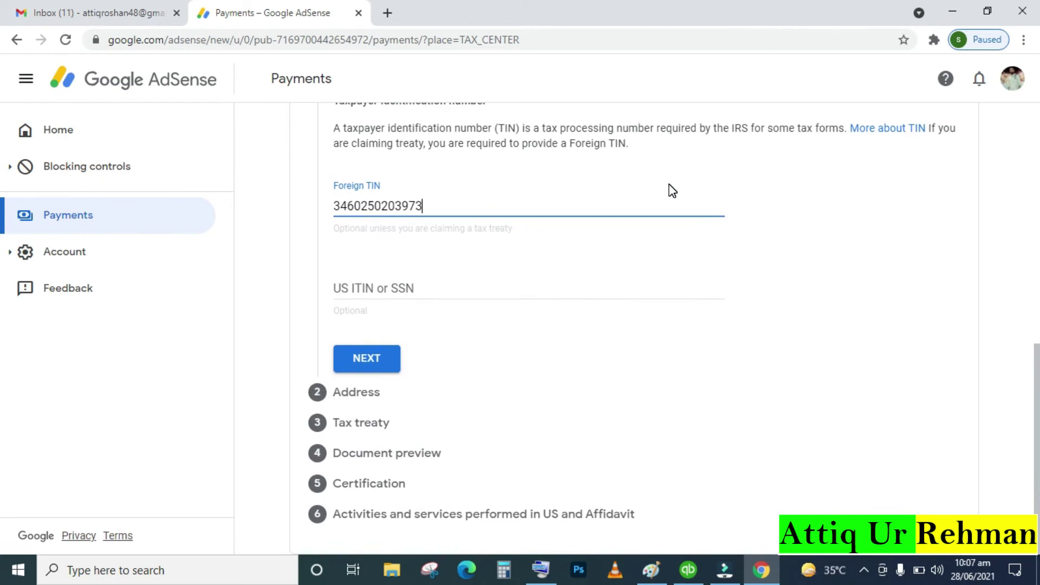
{"action": "scroll", "coordinate": [672, 191], "scroll_direction": "up", "scroll_amount": 5}
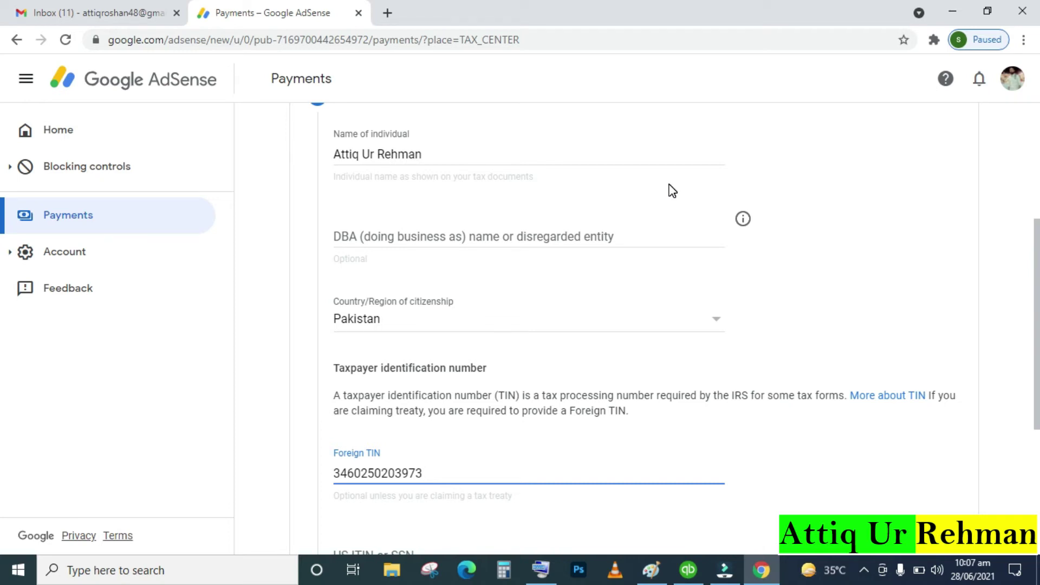
{"action": "scroll", "coordinate": [672, 190], "scroll_direction": "down", "scroll_amount": 2}
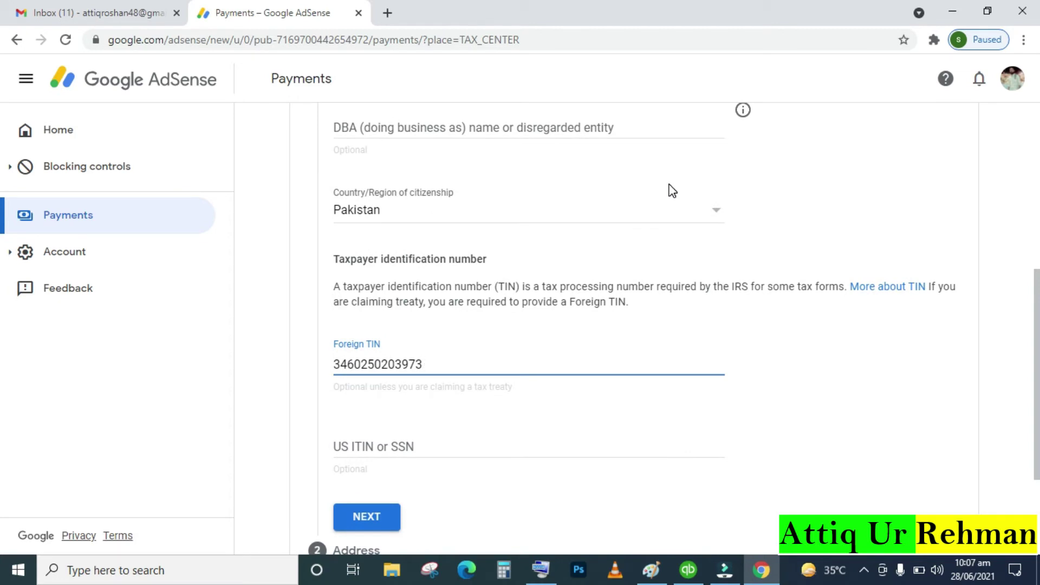
{"action": "scroll", "coordinate": [672, 191], "scroll_direction": "down", "scroll_amount": 3}
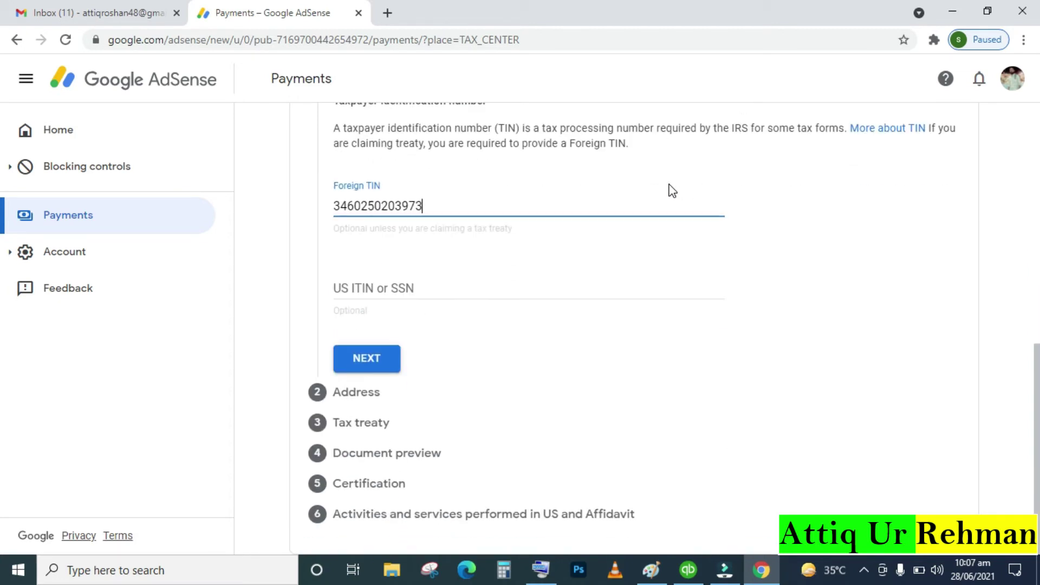
{"action": "left_click", "coordinate": [378, 361]}
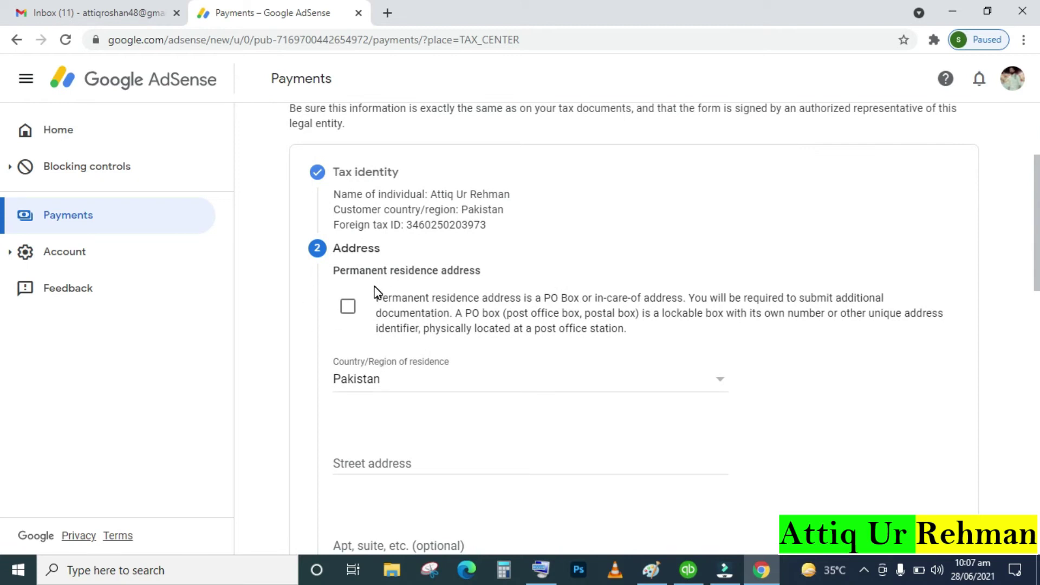
Fill the street address and postal code from the saved autofill suggestions
{"action": "scroll", "coordinate": [378, 293], "scroll_direction": "down", "scroll_amount": 3}
{"action": "left_click", "coordinate": [395, 285]}
{"action": "type", "text": "ne"}
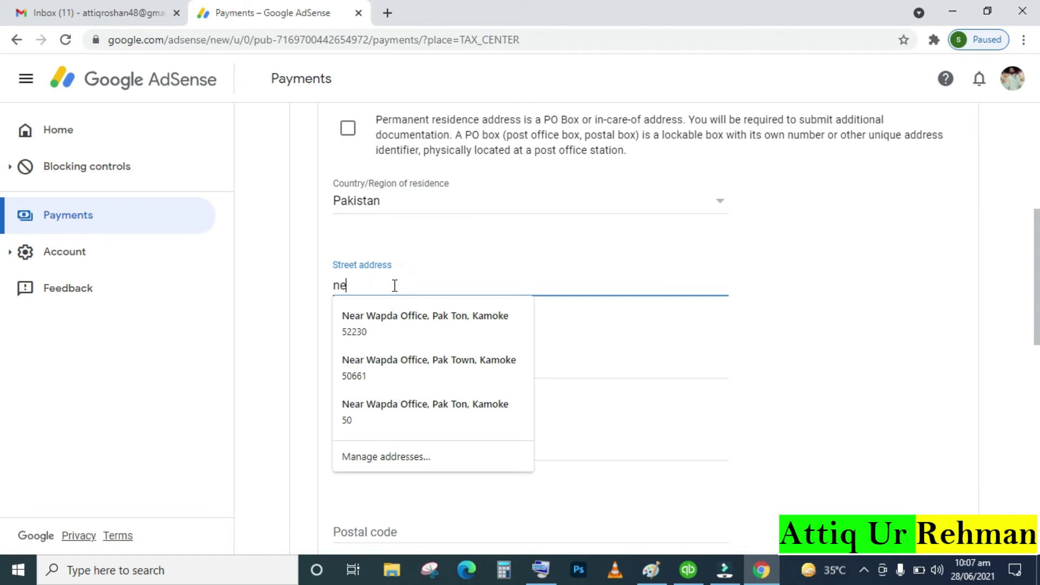
{"action": "left_click", "coordinate": [388, 324]}
{"action": "scroll", "coordinate": [391, 330], "scroll_direction": "down", "scroll_amount": 1}
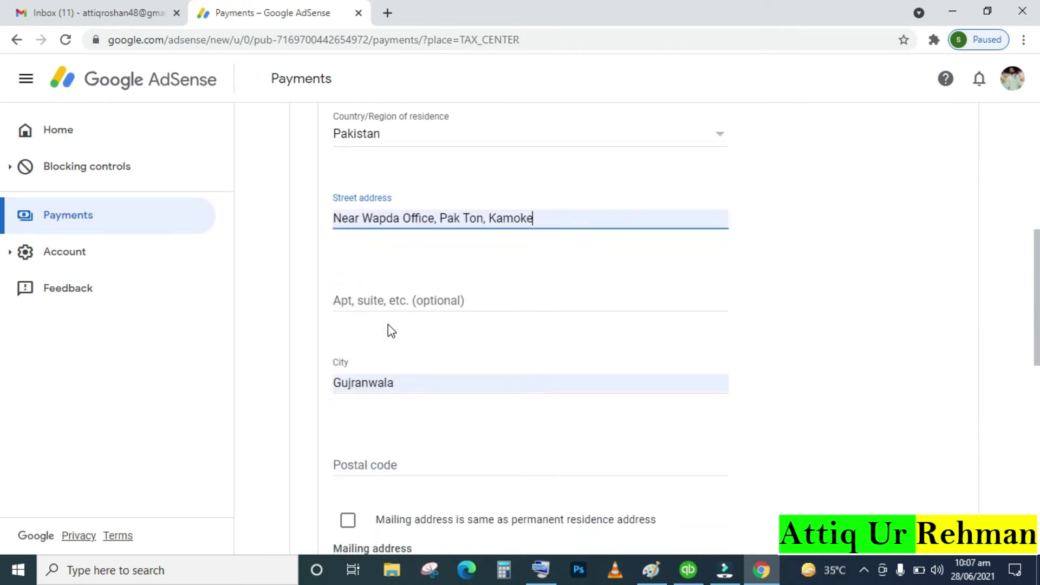
{"action": "scroll", "coordinate": [396, 436], "scroll_direction": "down", "scroll_amount": 1}
{"action": "scroll", "coordinate": [397, 436], "scroll_direction": "down", "scroll_amount": 2}
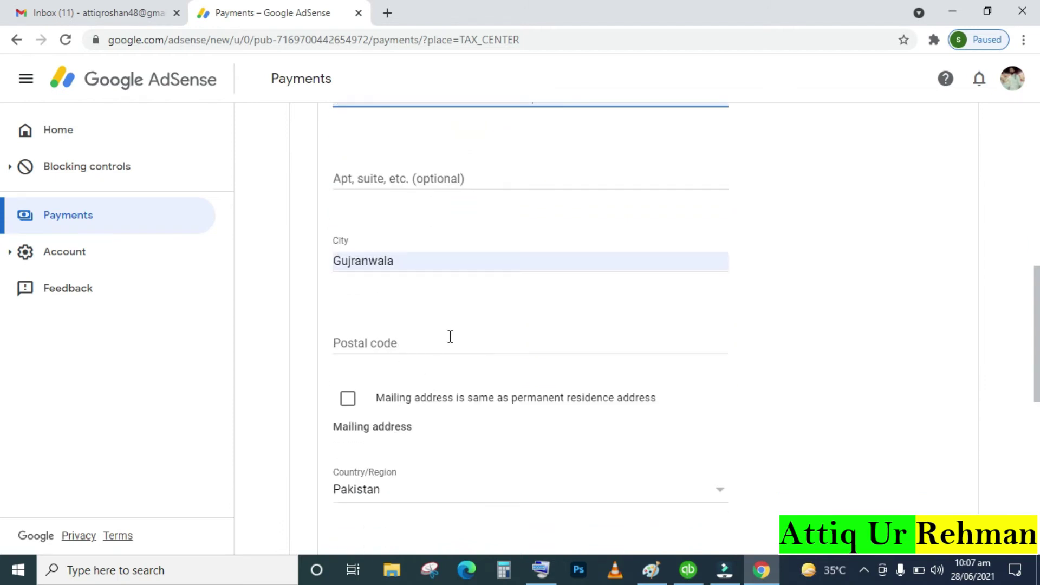
{"action": "left_click", "coordinate": [451, 336]}
{"action": "left_click", "coordinate": [436, 375]}
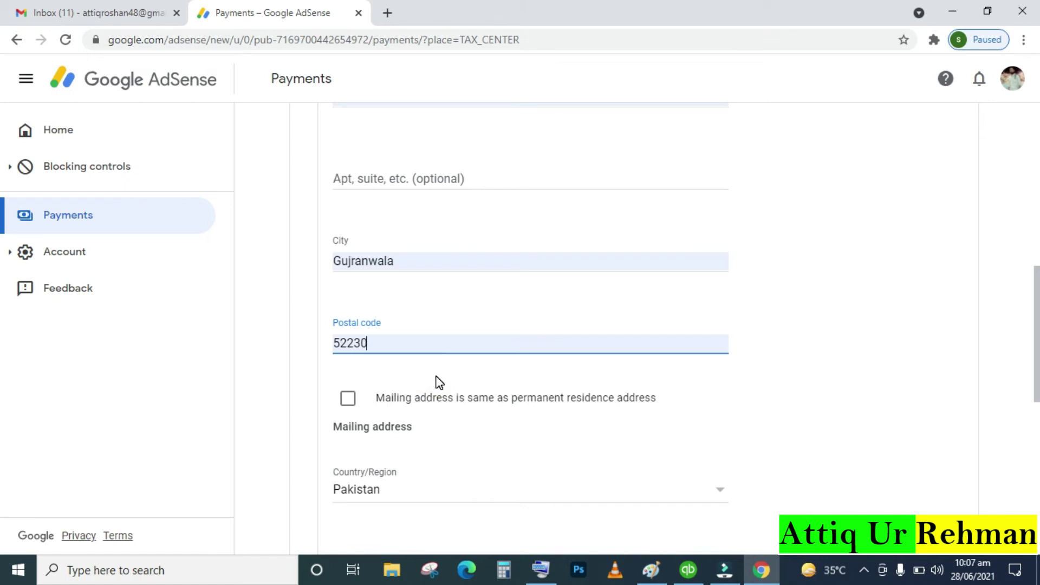
Make the mailing address the same as the residence address and submit the Address step
{"action": "scroll", "coordinate": [439, 382], "scroll_direction": "up", "scroll_amount": 3}
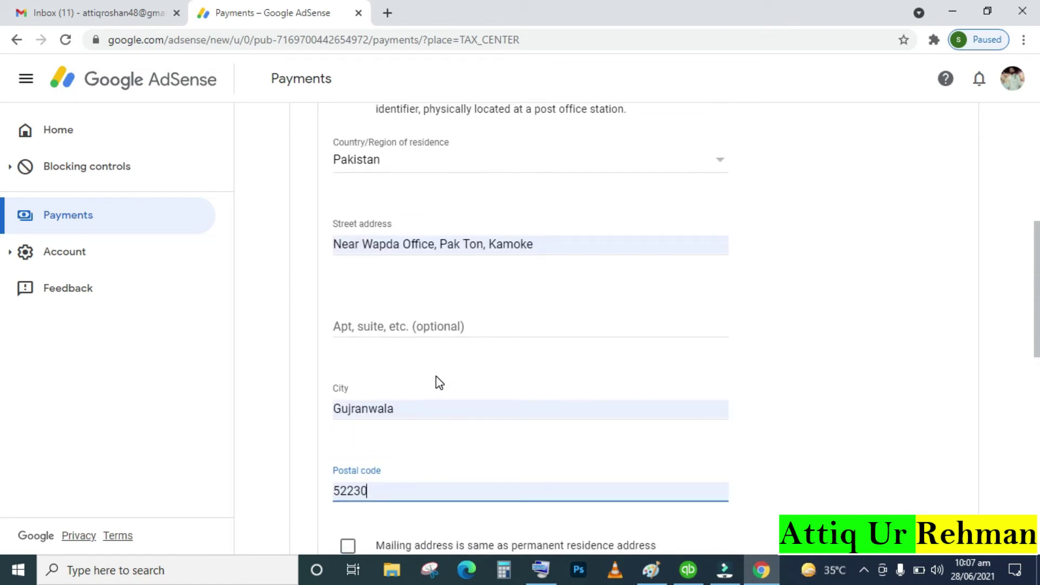
{"action": "scroll", "coordinate": [439, 382], "scroll_direction": "down", "scroll_amount": 5}
{"action": "left_click", "coordinate": [328, 229]}
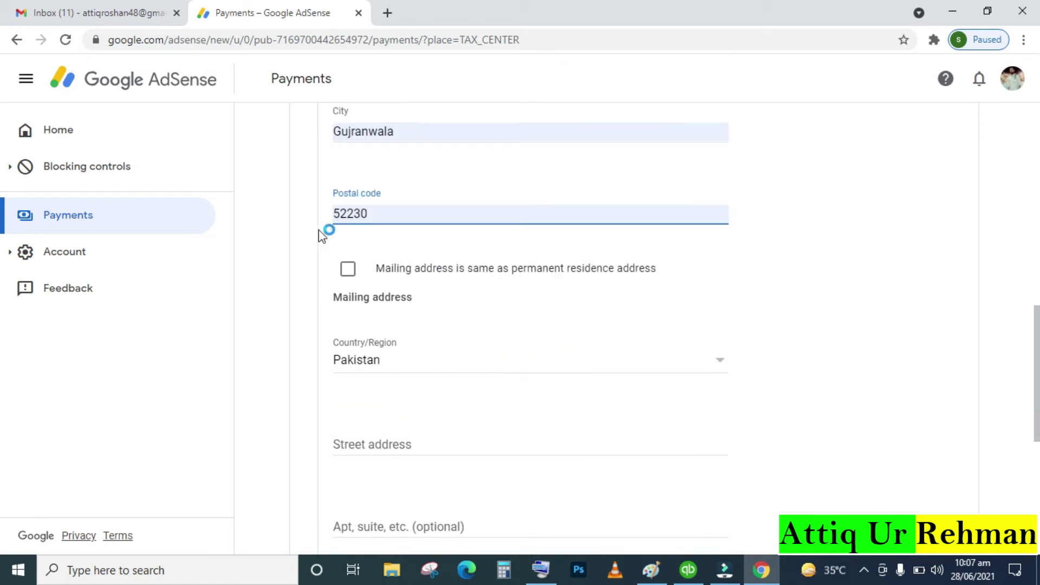
{"action": "left_click", "coordinate": [348, 269]}
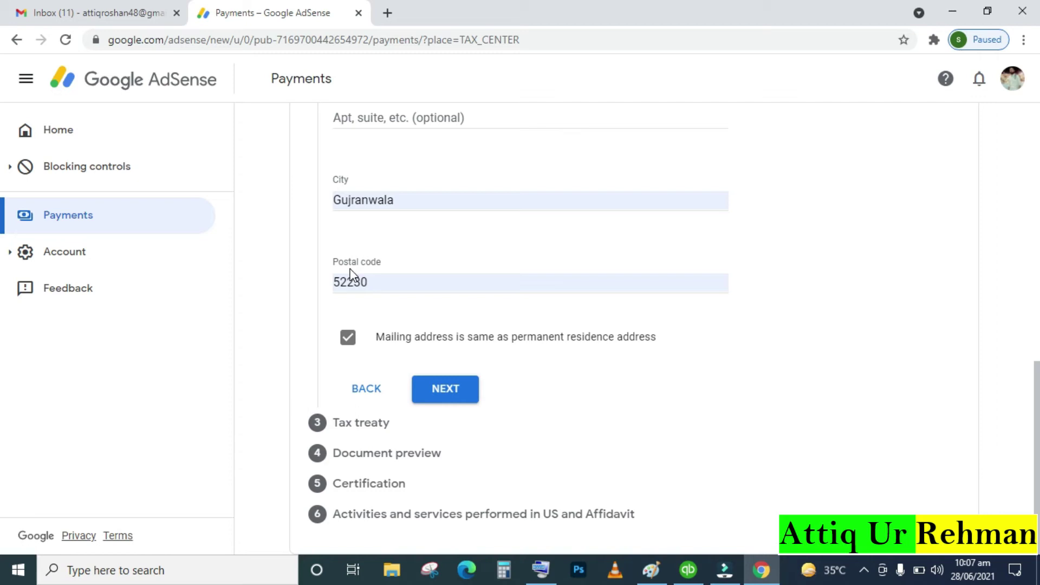
{"action": "left_click", "coordinate": [353, 343]}
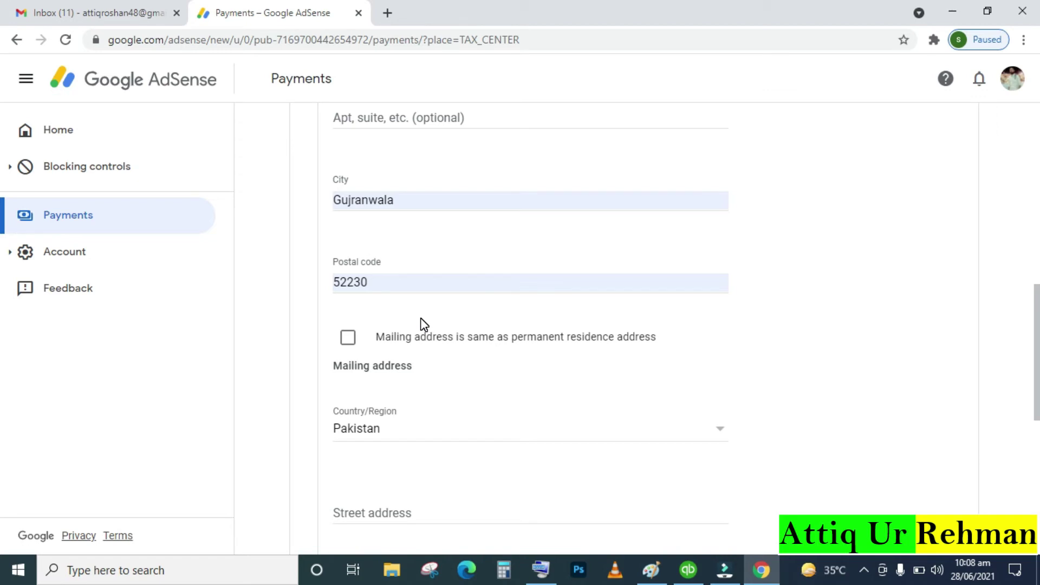
{"action": "scroll", "coordinate": [425, 325], "scroll_direction": "down", "scroll_amount": 3}
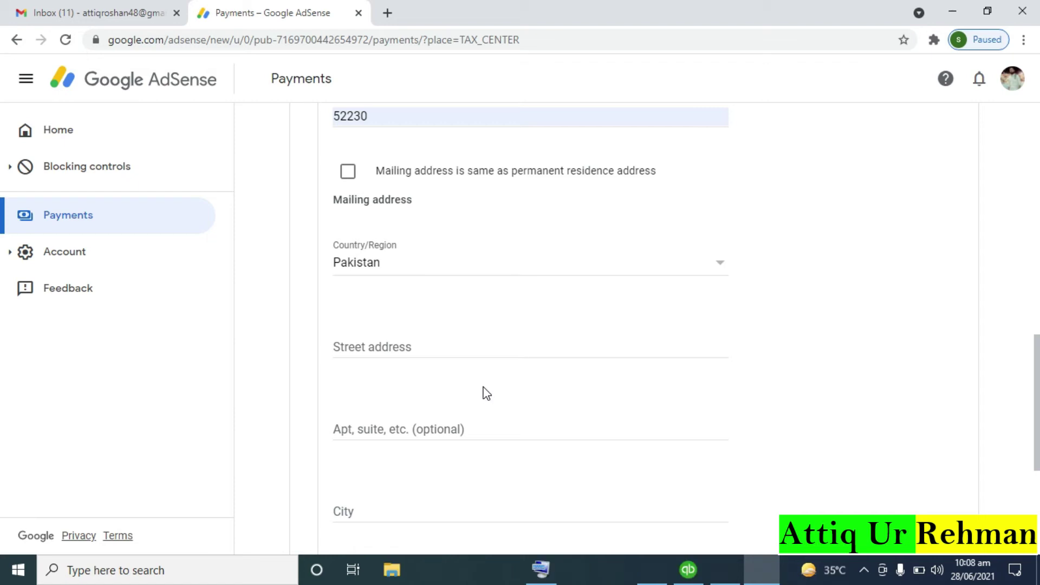
{"action": "left_click", "coordinate": [350, 173]}
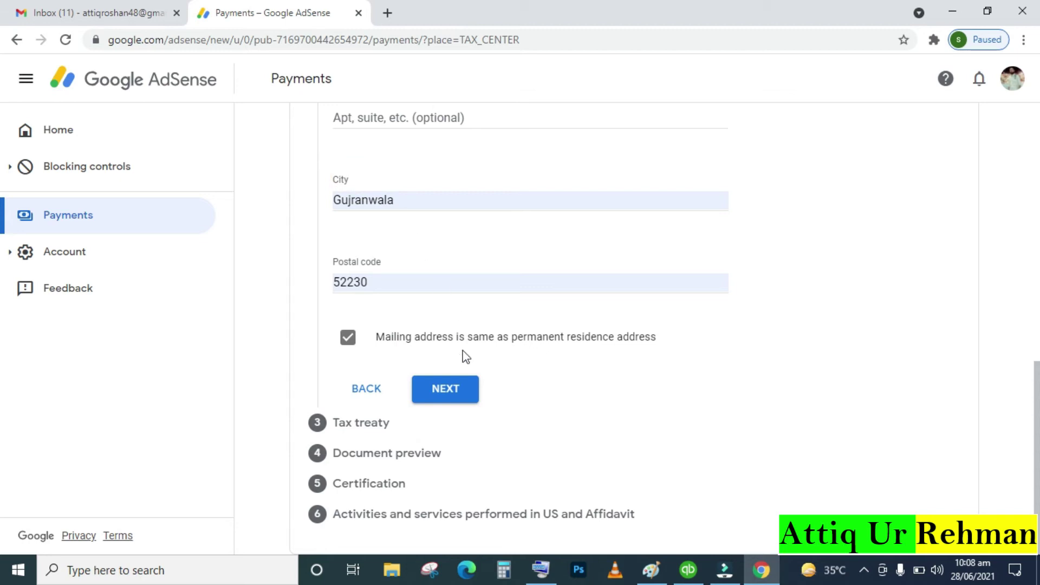
{"action": "left_click", "coordinate": [452, 392]}
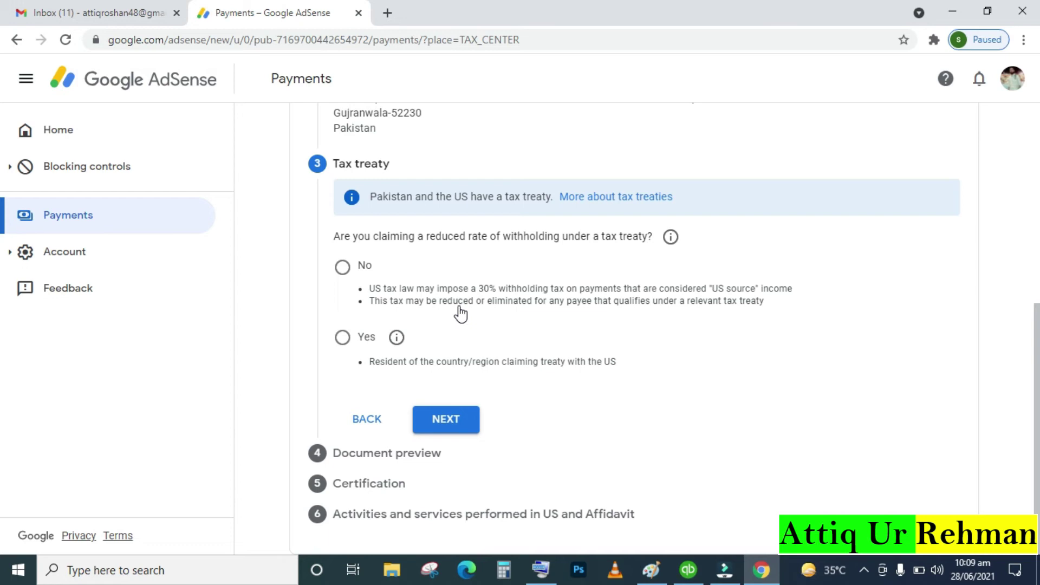
Claim a reduced treaty withholding rate with Pakistan as the treaty country
{"action": "left_click", "coordinate": [342, 345]}
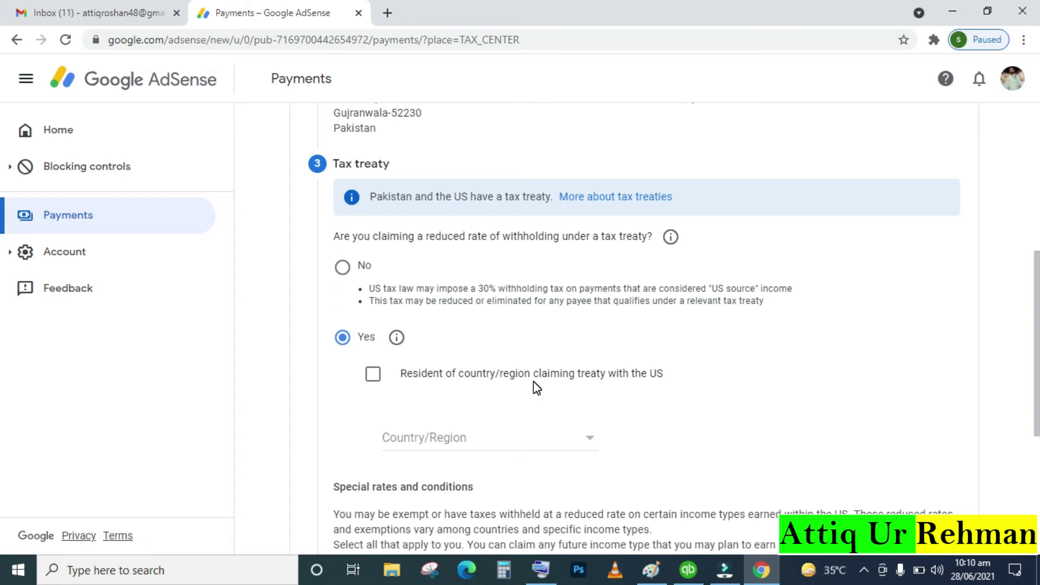
{"action": "left_click", "coordinate": [538, 442]}
{"action": "key", "text": "p"}
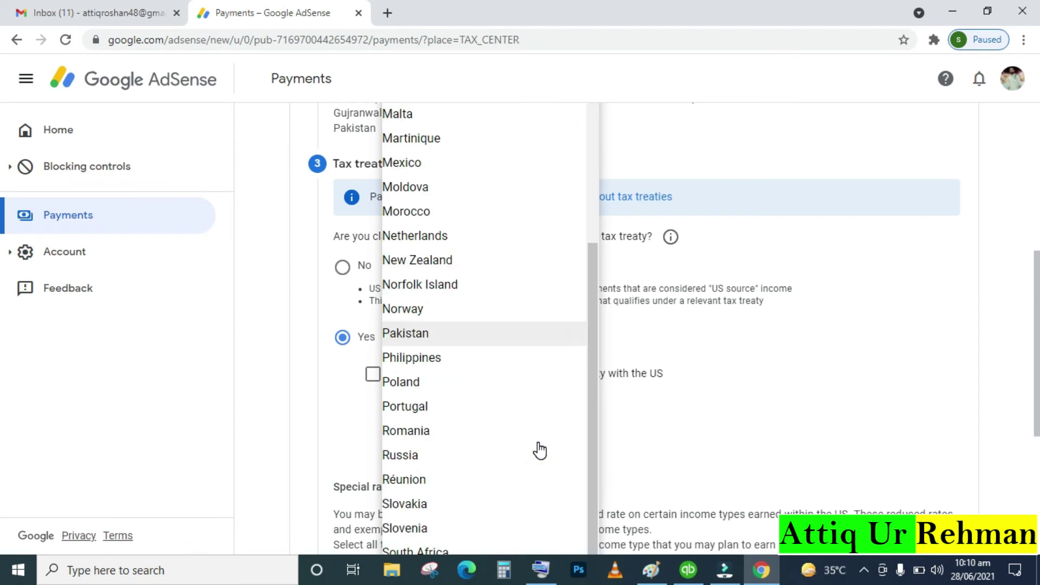
{"action": "left_click", "coordinate": [410, 334]}
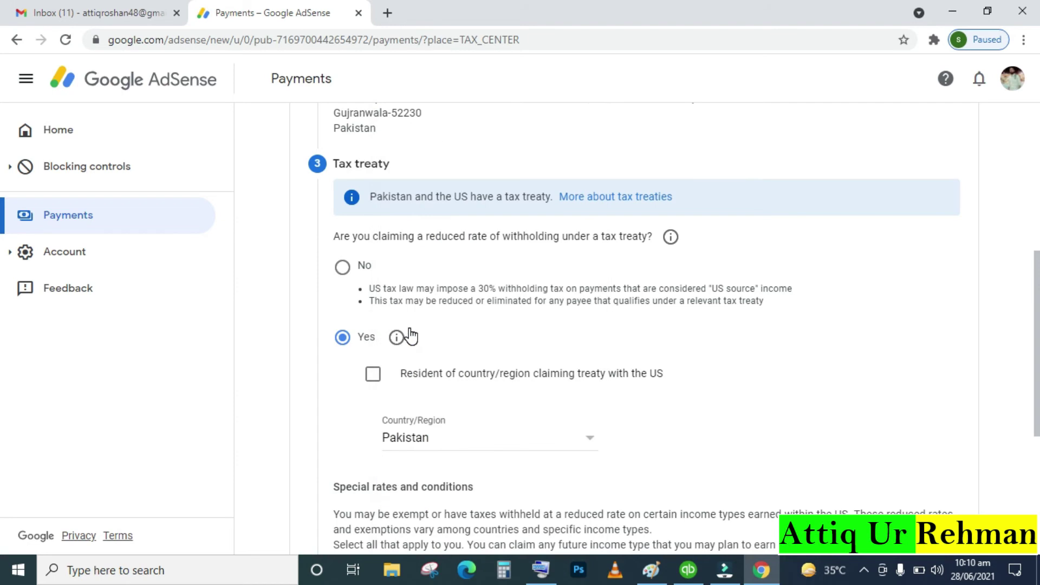
{"action": "scroll", "coordinate": [410, 331], "scroll_direction": "down", "scroll_amount": 5}
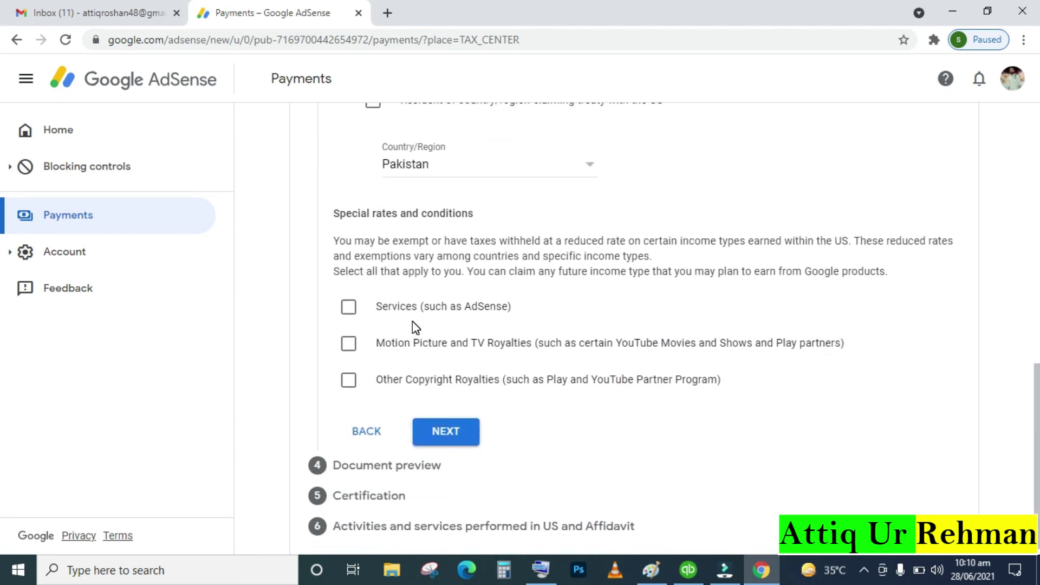
{"action": "scroll", "coordinate": [412, 322], "scroll_direction": "up", "scroll_amount": 3}
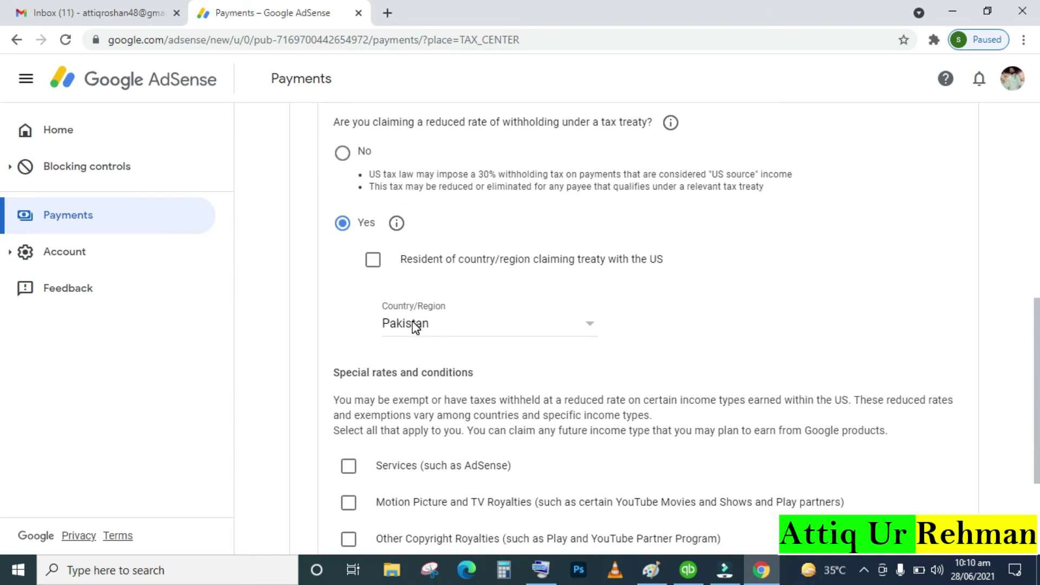
{"action": "scroll", "coordinate": [414, 328], "scroll_direction": "down", "scroll_amount": 3}
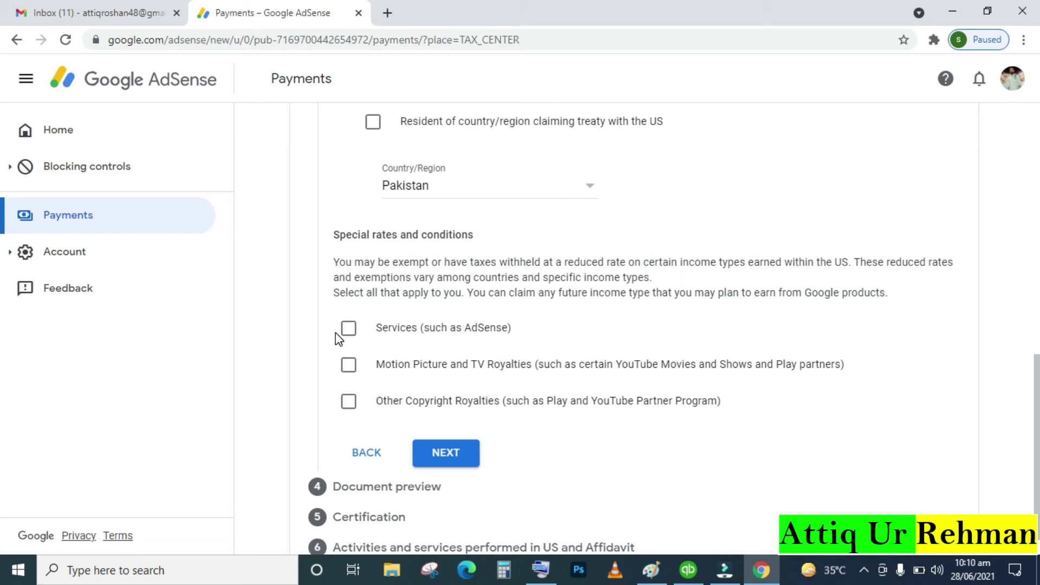
Claim Services income at 0% under Article 3 paragraph 2 and confirm its reason
{"action": "left_click", "coordinate": [349, 332]}
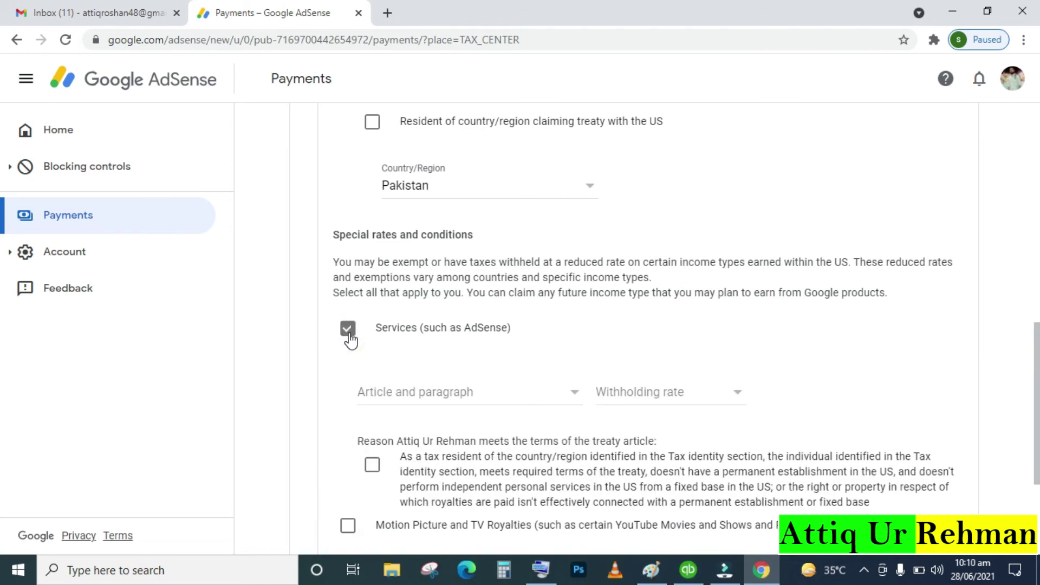
{"action": "scroll", "coordinate": [350, 338], "scroll_direction": "down", "scroll_amount": 3}
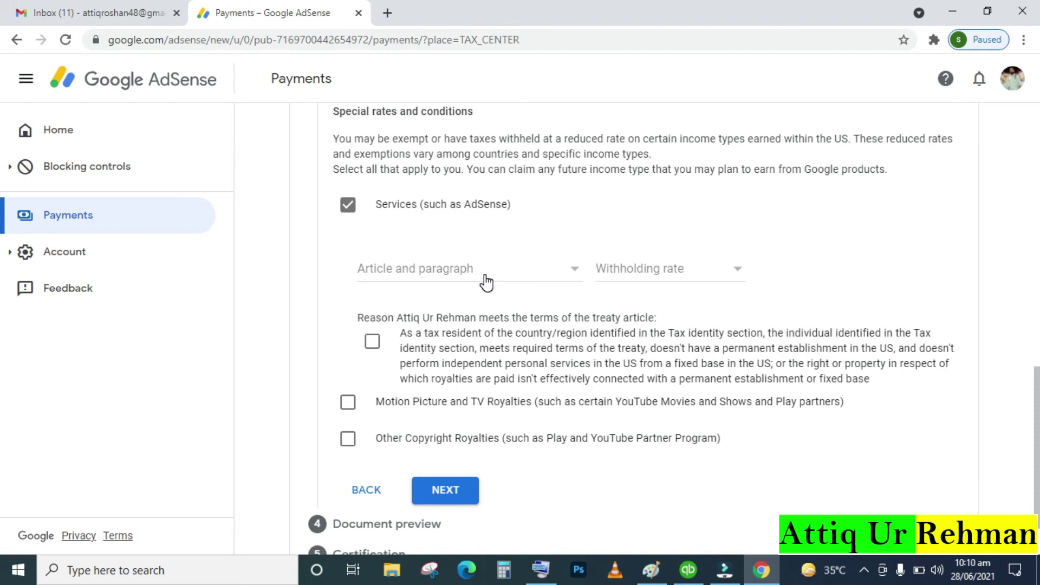
{"action": "left_click", "coordinate": [486, 282]}
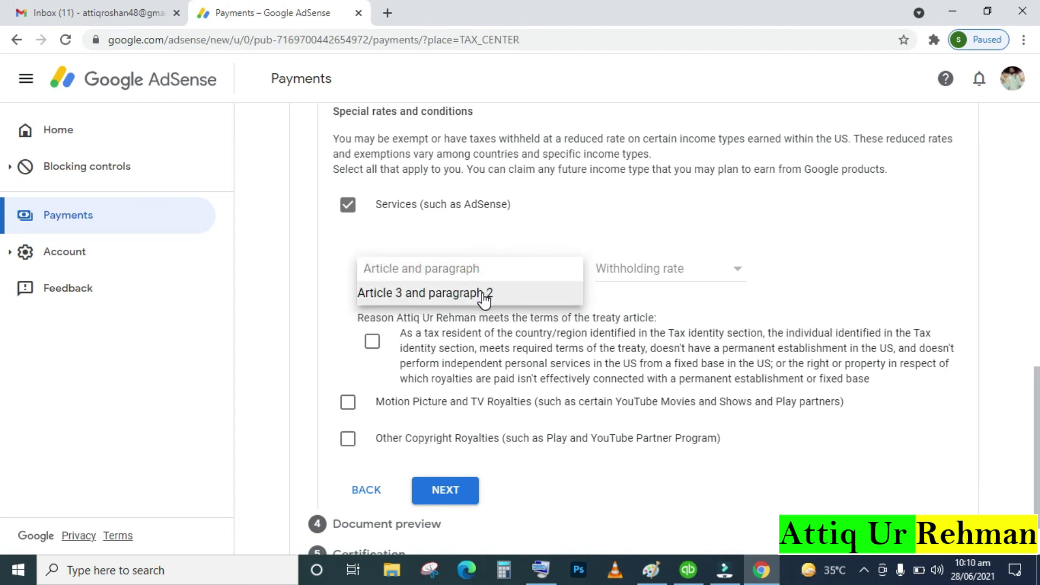
{"action": "left_click", "coordinate": [484, 296]}
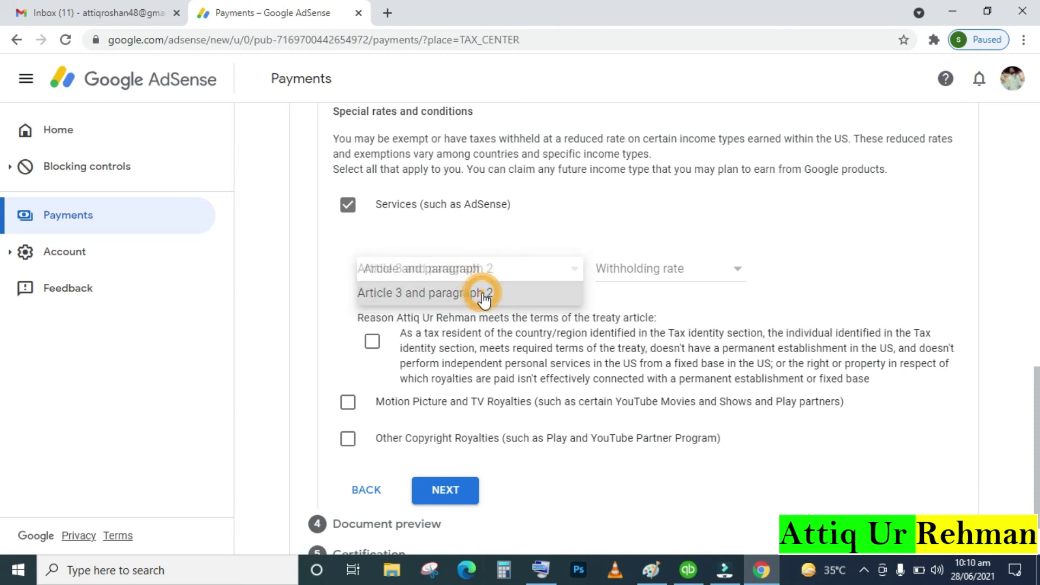
{"action": "left_click", "coordinate": [670, 273]}
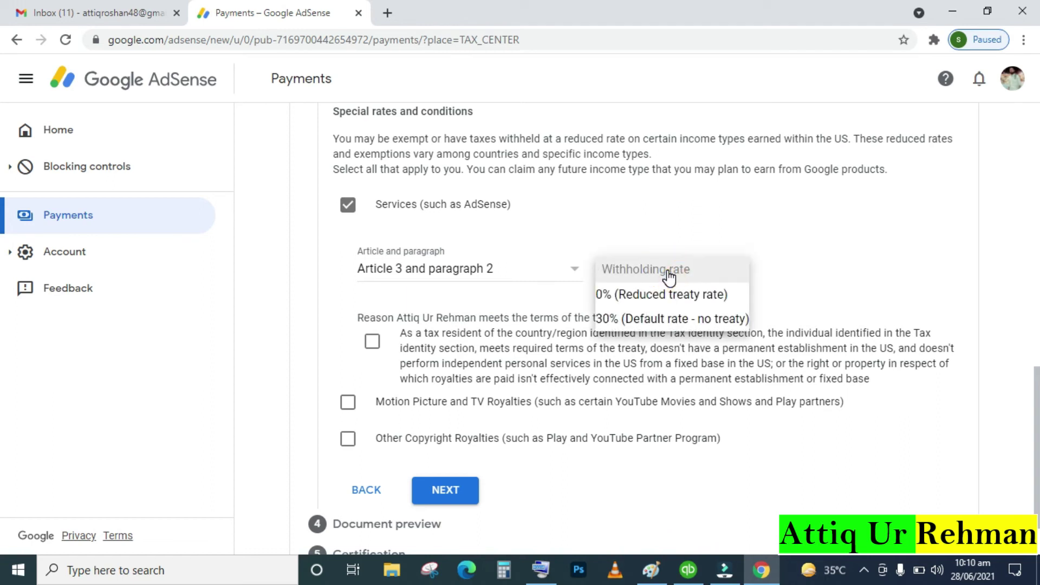
{"action": "left_click", "coordinate": [660, 302]}
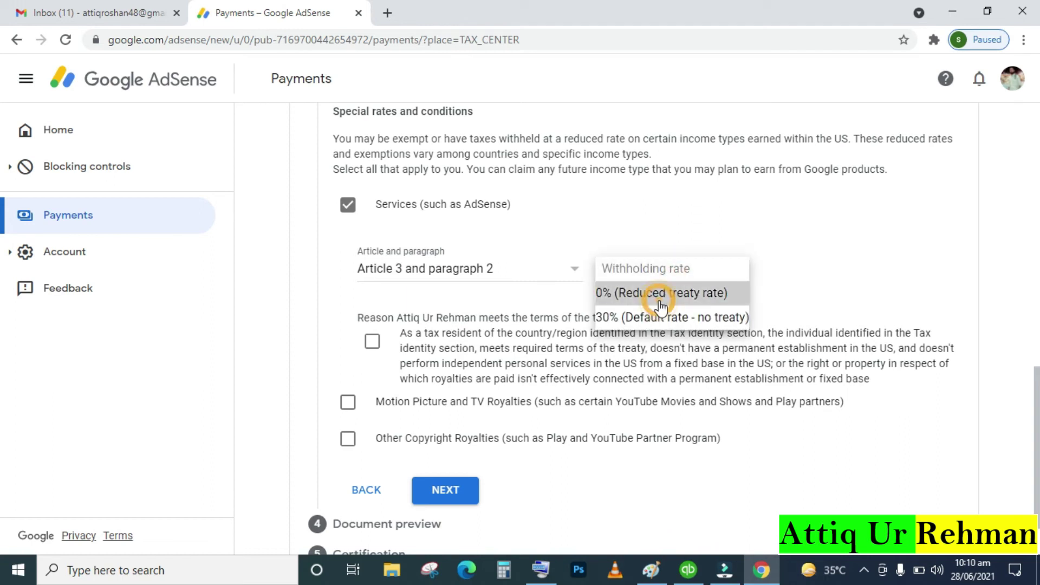
{"action": "scroll", "coordinate": [660, 307], "scroll_direction": "down", "scroll_amount": 1}
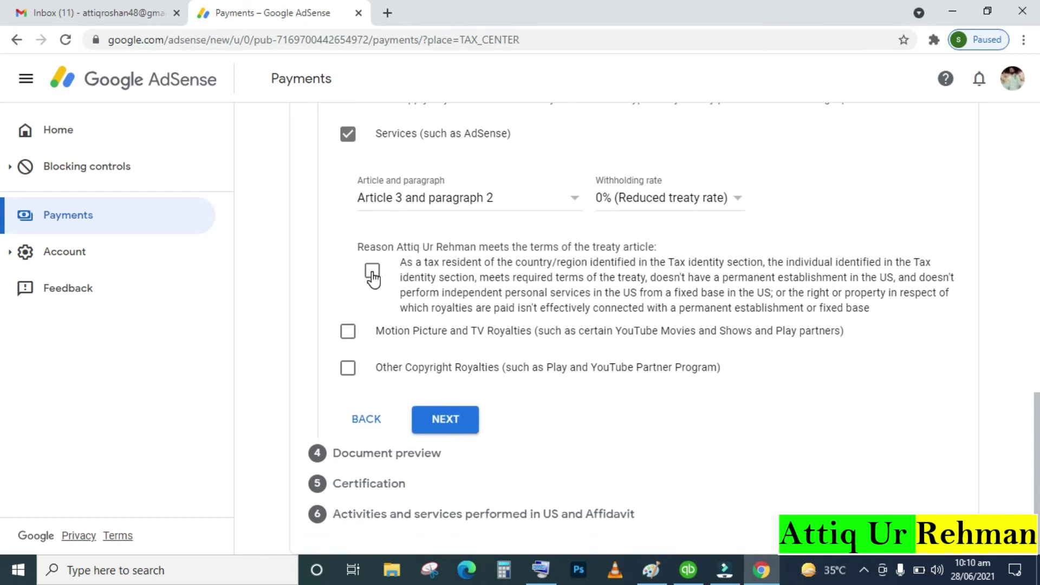
{"action": "left_click", "coordinate": [373, 276]}
Add Motion Picture and TV Royalties with No treaty at the 30% default rate
{"action": "left_click", "coordinate": [347, 337]}
{"action": "scroll", "coordinate": [480, 360], "scroll_direction": "down", "scroll_amount": 2}
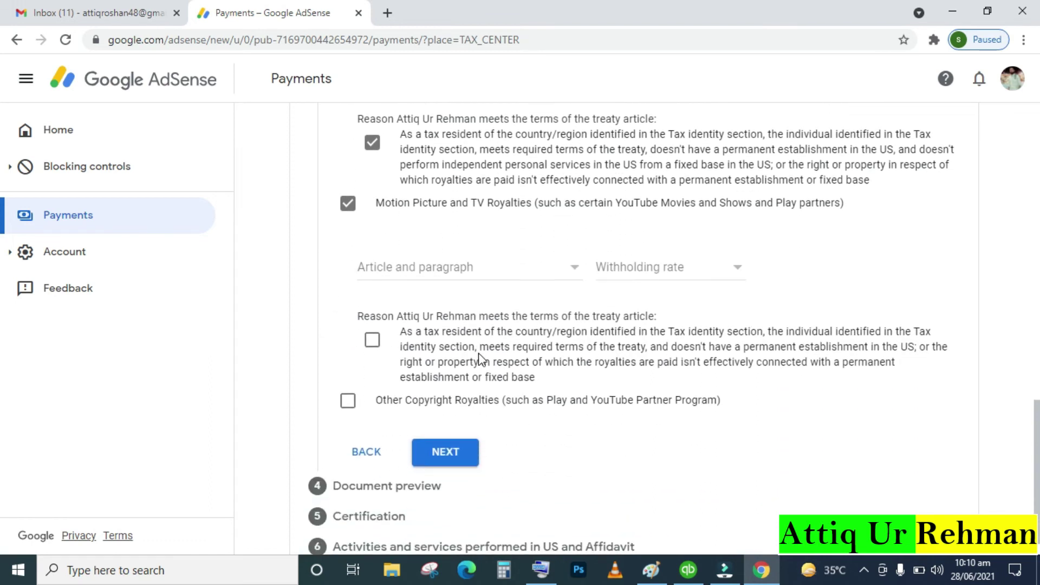
{"action": "left_click", "coordinate": [545, 262]}
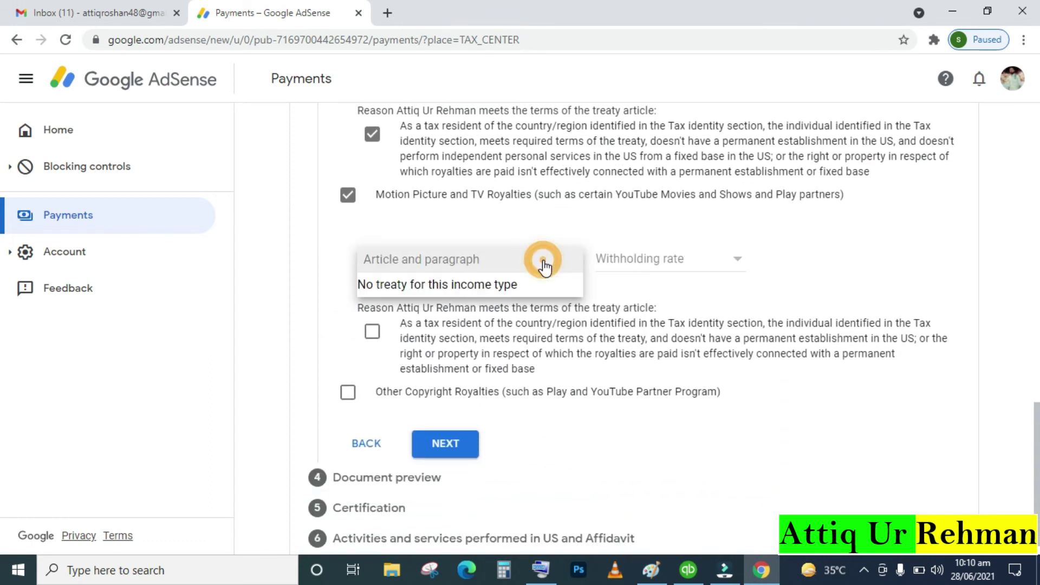
{"action": "left_click", "coordinate": [519, 286]}
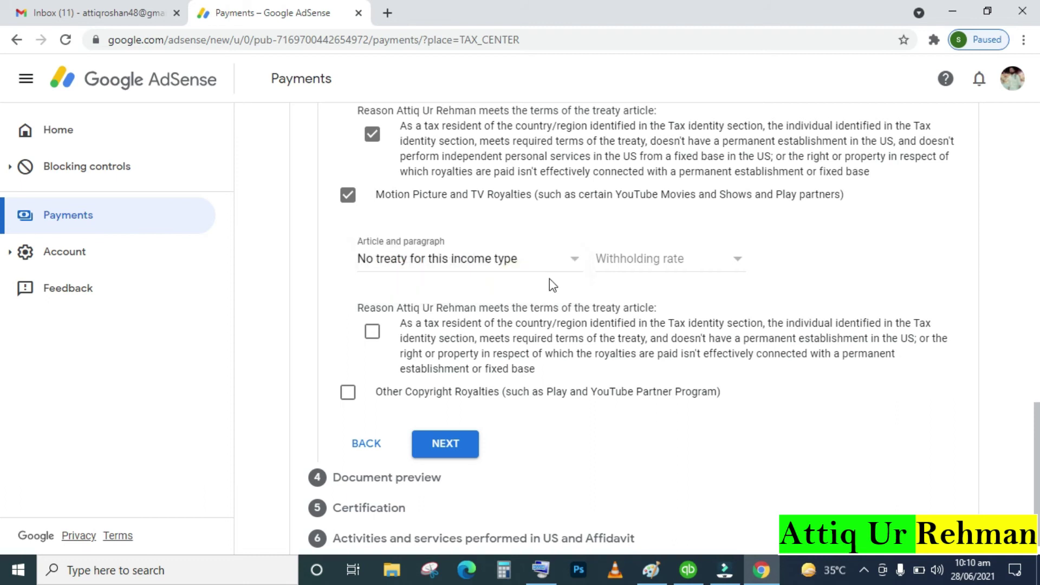
{"action": "left_click", "coordinate": [627, 269]}
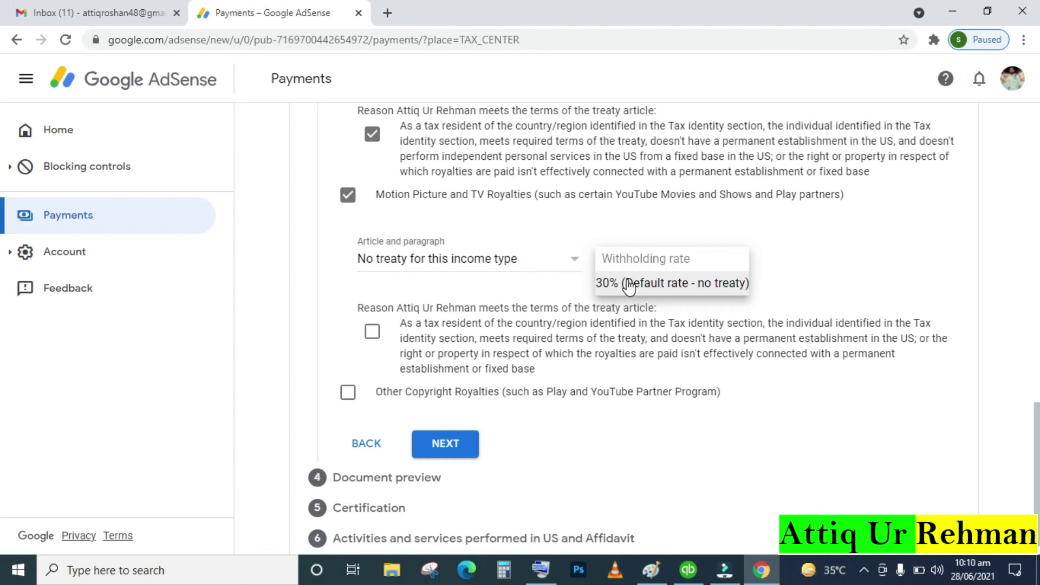
{"action": "left_click", "coordinate": [624, 284]}
{"action": "scroll", "coordinate": [630, 286], "scroll_direction": "down", "scroll_amount": 1}
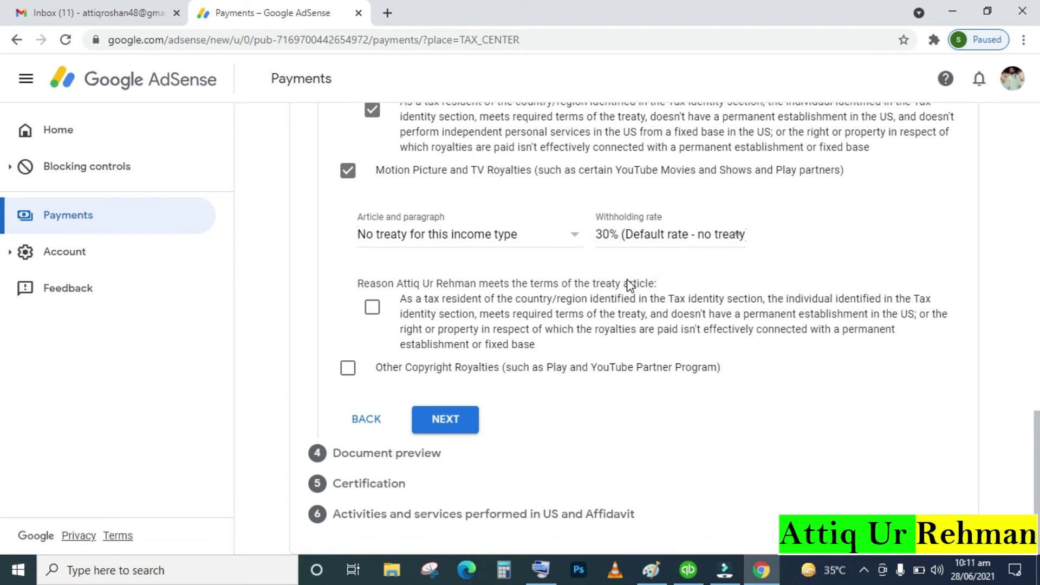
Tick the Motion Picture treaty reason and claim Other Copyright Royalties under Article 8 paragraph 1
{"action": "left_click", "coordinate": [372, 310]}
{"action": "left_click", "coordinate": [348, 370]}
{"action": "scroll", "coordinate": [537, 464], "scroll_direction": "down", "scroll_amount": 3}
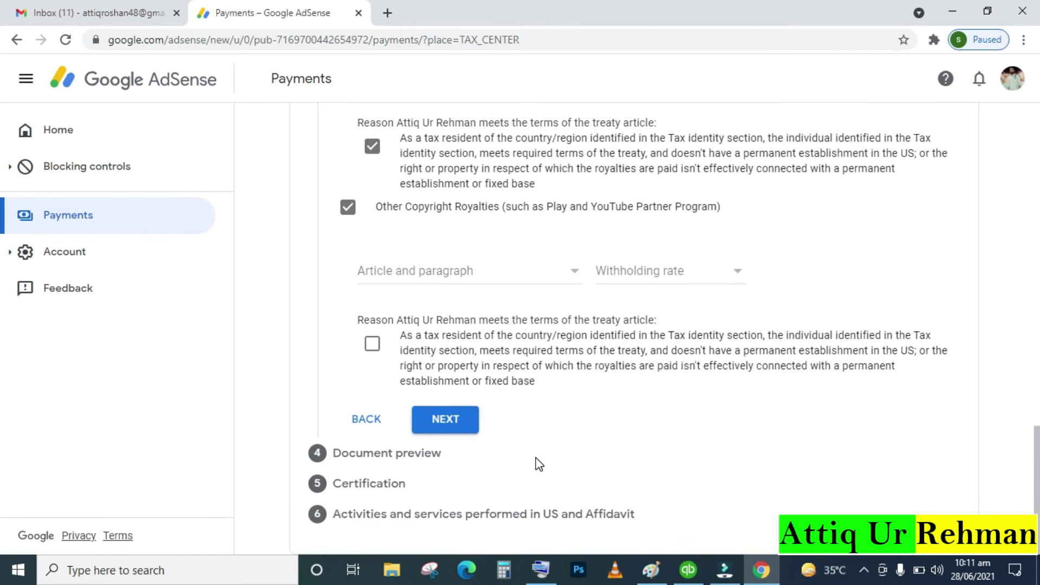
{"action": "left_click", "coordinate": [496, 273]}
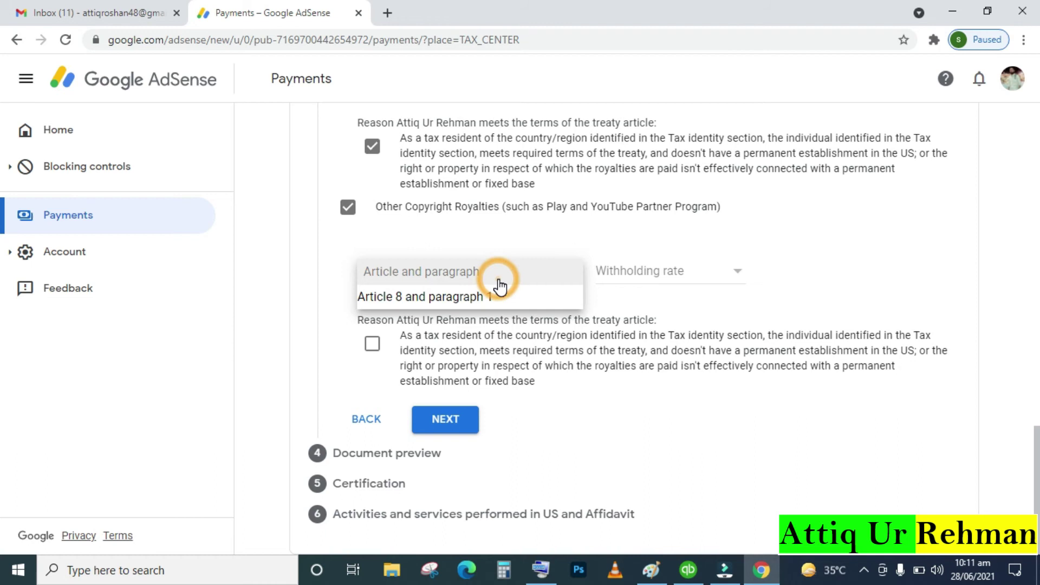
{"action": "left_click", "coordinate": [486, 291]}
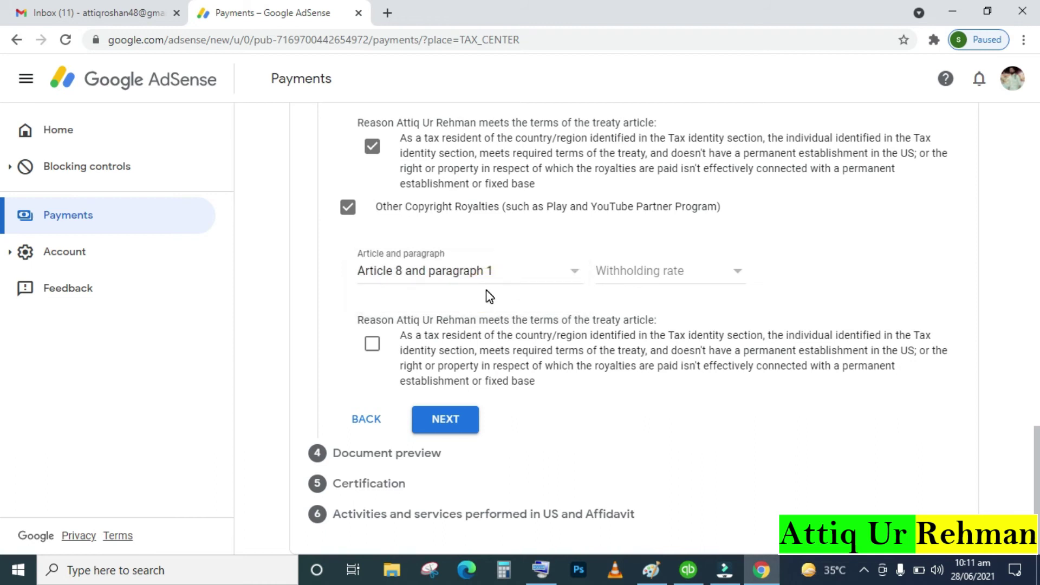
Set the copyright royalties withholding rate to 0%, tick its treaty reason, and try to continue
{"action": "left_click", "coordinate": [675, 275]}
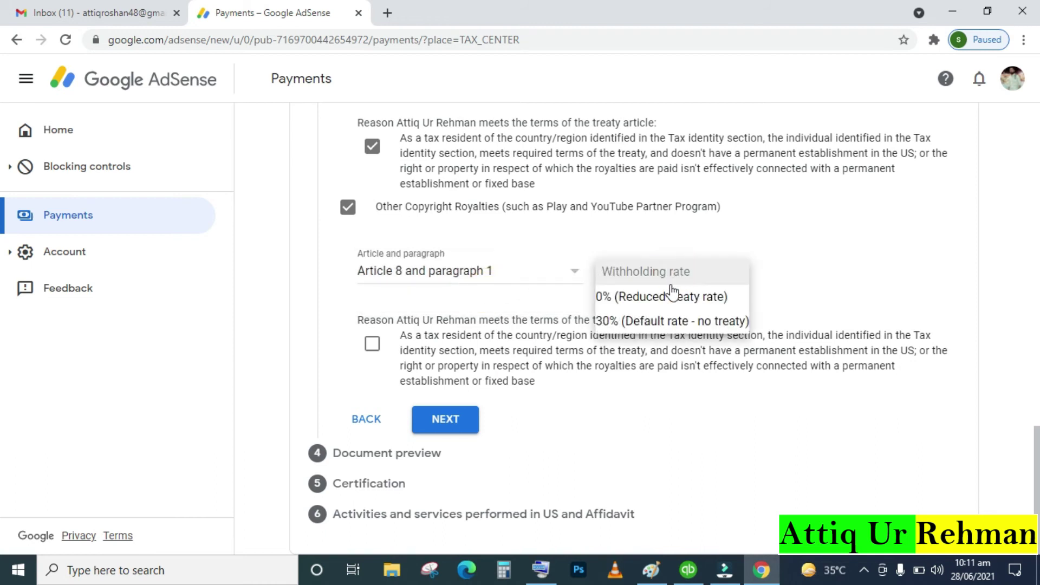
{"action": "left_click", "coordinate": [671, 297]}
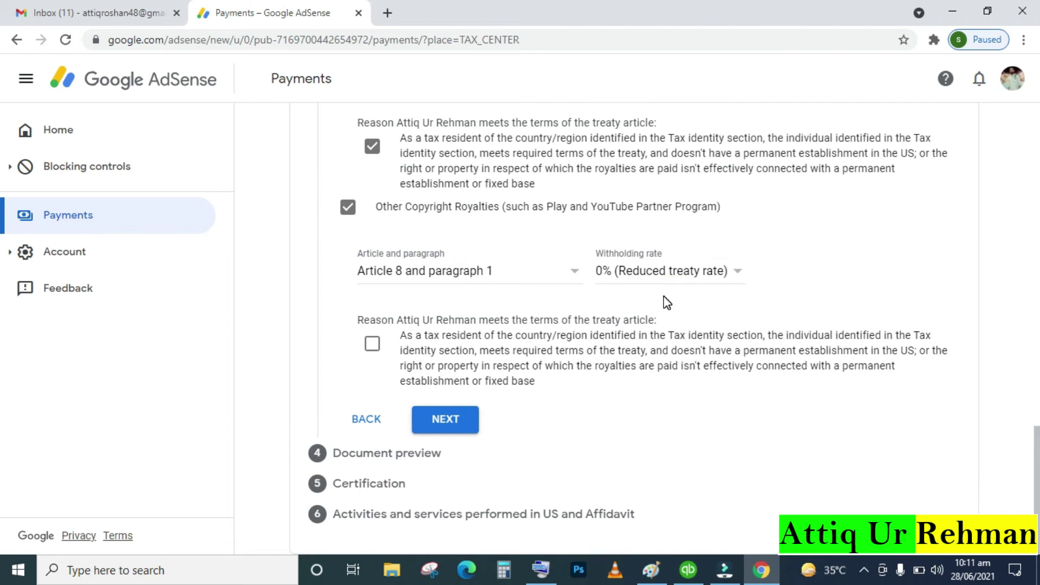
{"action": "left_click", "coordinate": [373, 343]}
{"action": "left_click", "coordinate": [452, 425]}
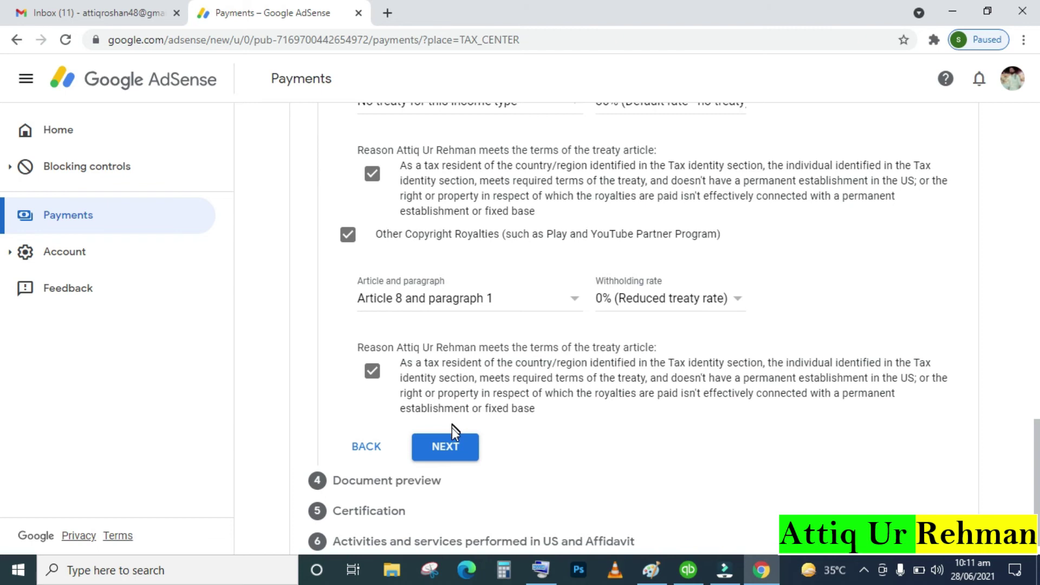
{"action": "left_click", "coordinate": [448, 450]}
Tick the required treaty-country residency checkbox and save the Tax treaty step
{"action": "scroll", "coordinate": [447, 450], "scroll_direction": "down", "scroll_amount": 1}
{"action": "left_click", "coordinate": [448, 423]}
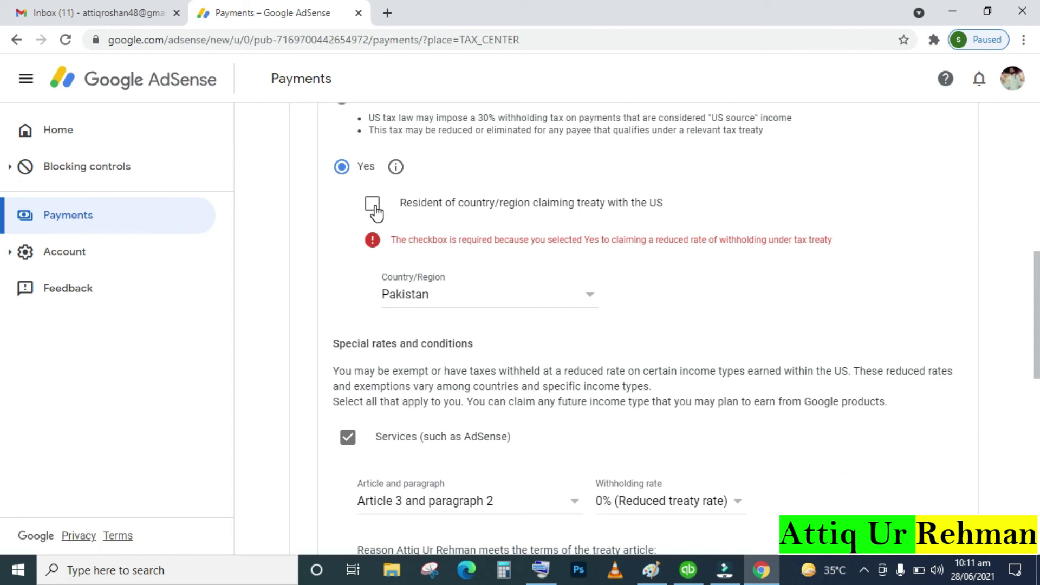
{"action": "left_click", "coordinate": [374, 206]}
{"action": "scroll", "coordinate": [393, 302], "scroll_direction": "down", "scroll_amount": 7}
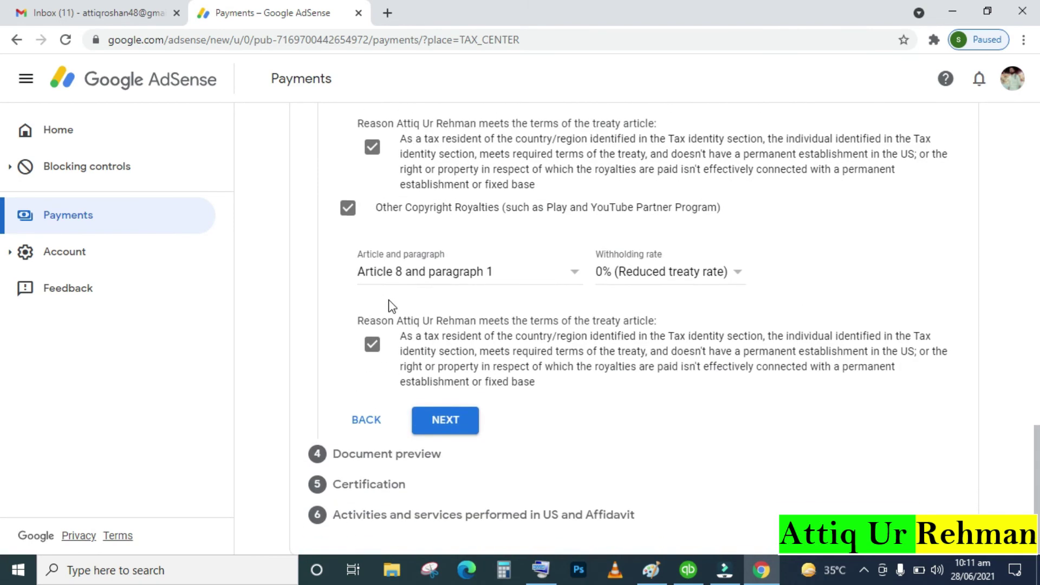
{"action": "left_click", "coordinate": [454, 431]}
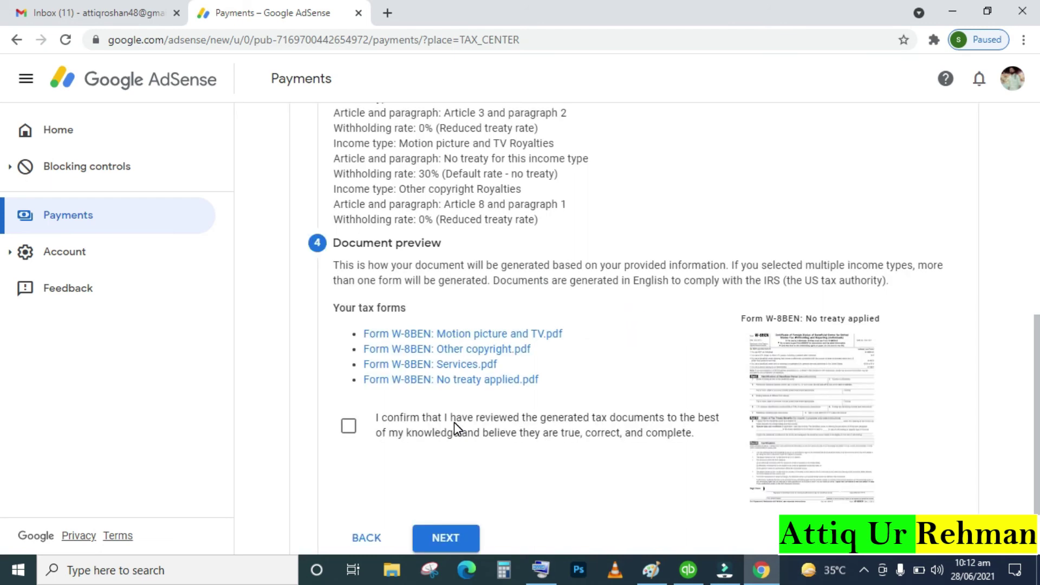
Scroll through the four generated W-8BEN forms and tick the 'I confirm that I have reviewed' box
{"action": "scroll", "coordinate": [454, 422], "scroll_direction": "up", "scroll_amount": 5}
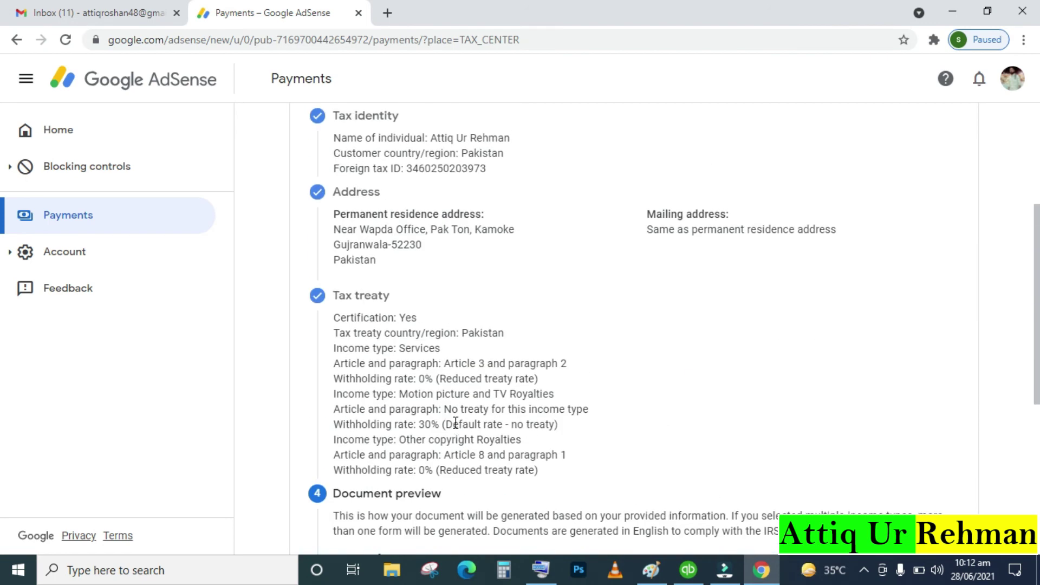
{"action": "scroll", "coordinate": [456, 423], "scroll_direction": "up", "scroll_amount": 4}
{"action": "scroll", "coordinate": [454, 422], "scroll_direction": "down", "scroll_amount": 3}
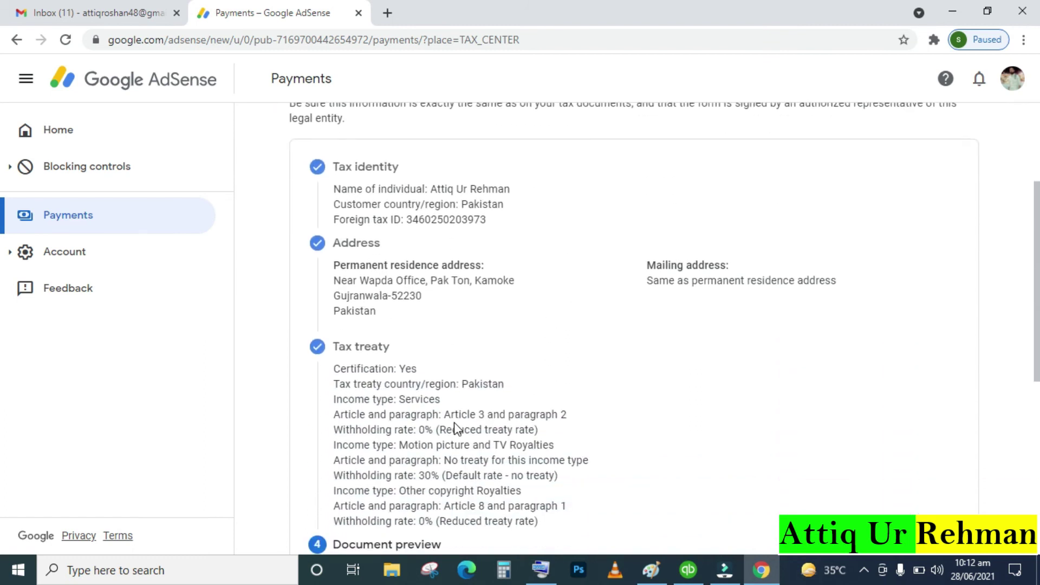
{"action": "scroll", "coordinate": [455, 424], "scroll_direction": "down", "scroll_amount": 5}
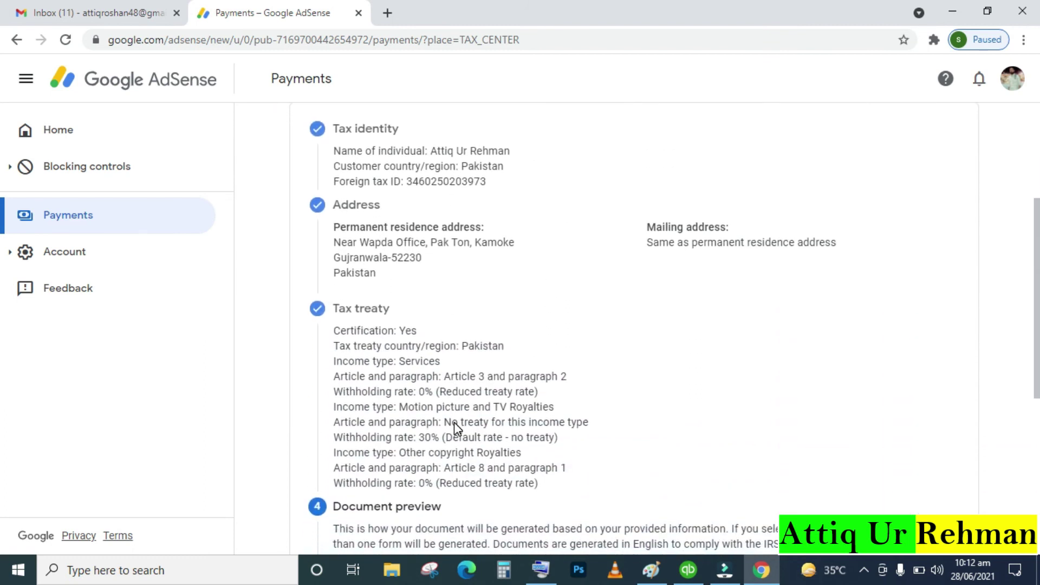
{"action": "scroll", "coordinate": [457, 428], "scroll_direction": "down", "scroll_amount": 1}
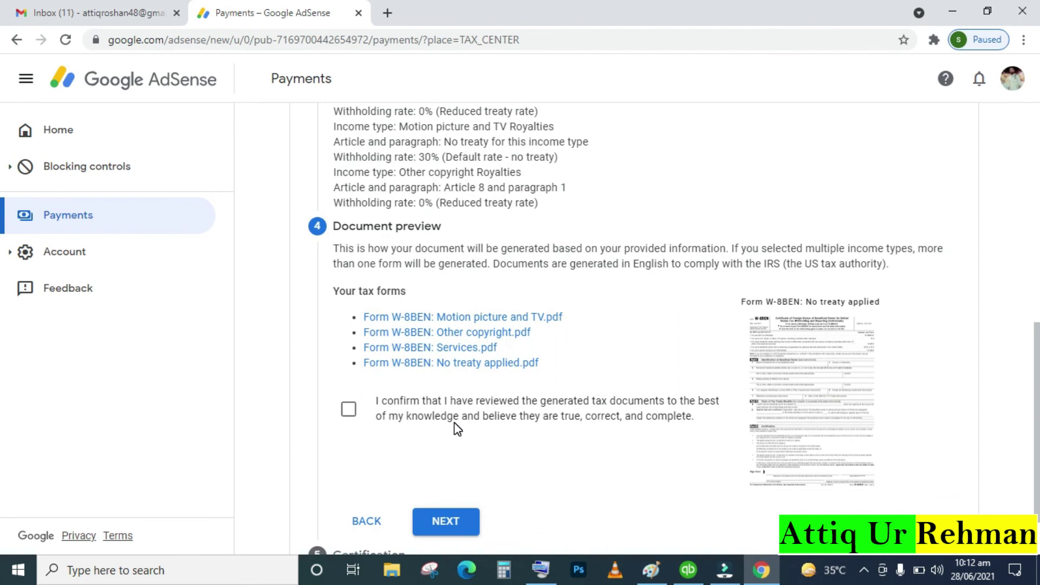
{"action": "left_click", "coordinate": [349, 410]}
{"action": "scroll", "coordinate": [557, 375], "scroll_direction": "down", "scroll_amount": 1}
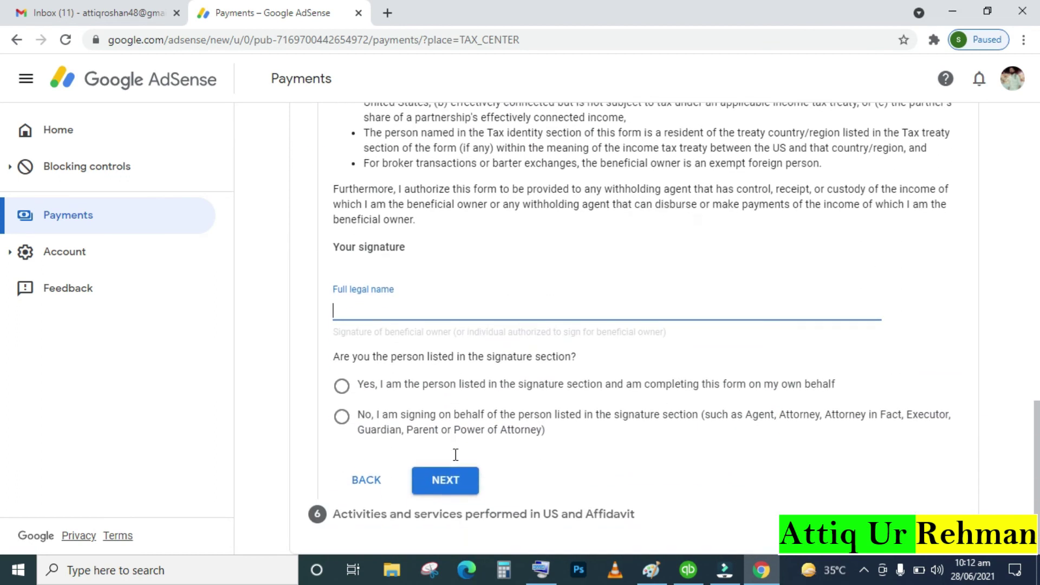
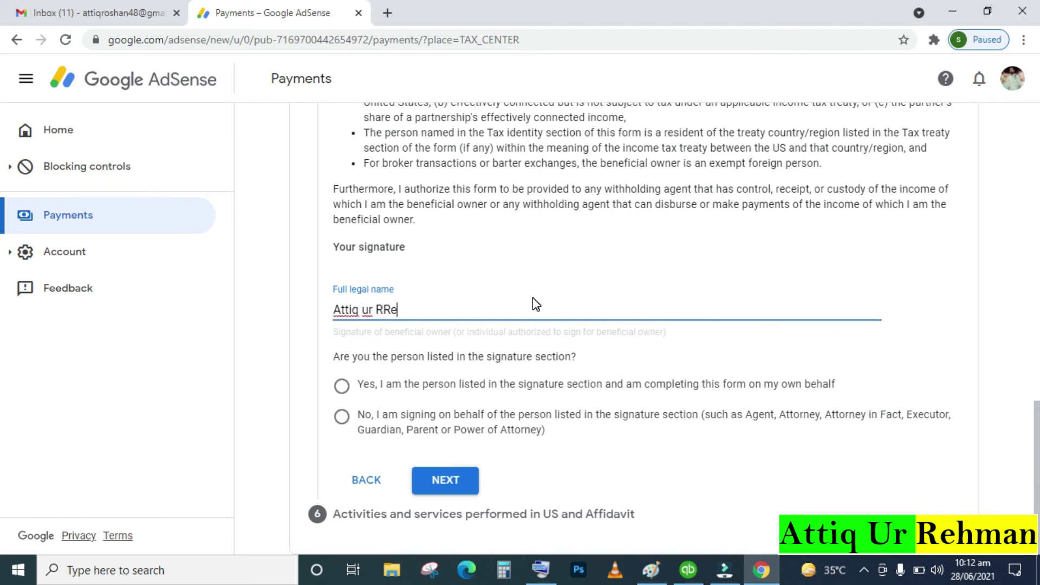
Sign with your full legal name, choose 'Yes, I am the person listed', and save the certification
{"action": "left_click", "coordinate": [342, 388]}
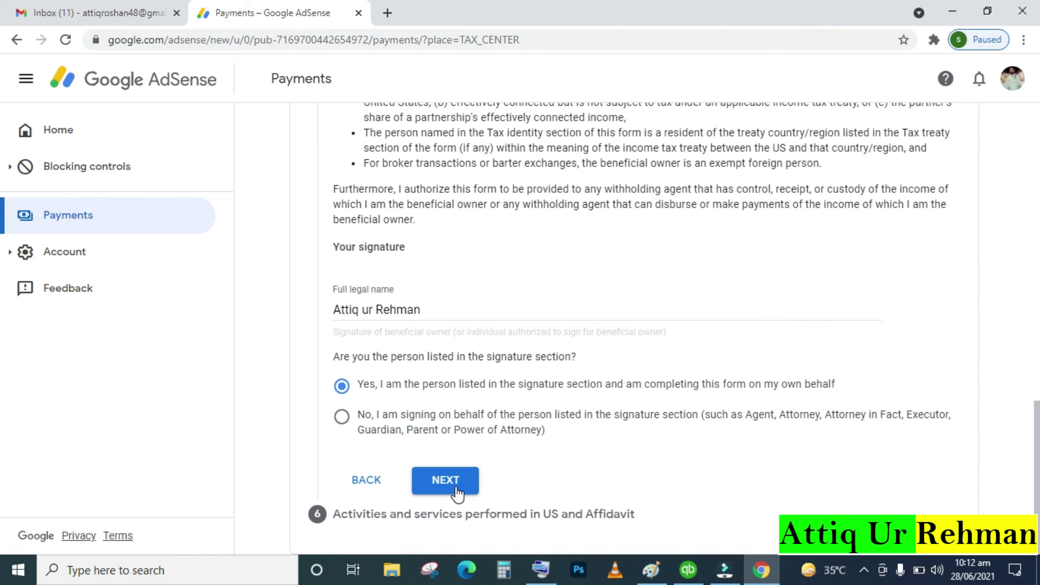
{"action": "left_click", "coordinate": [457, 490]}
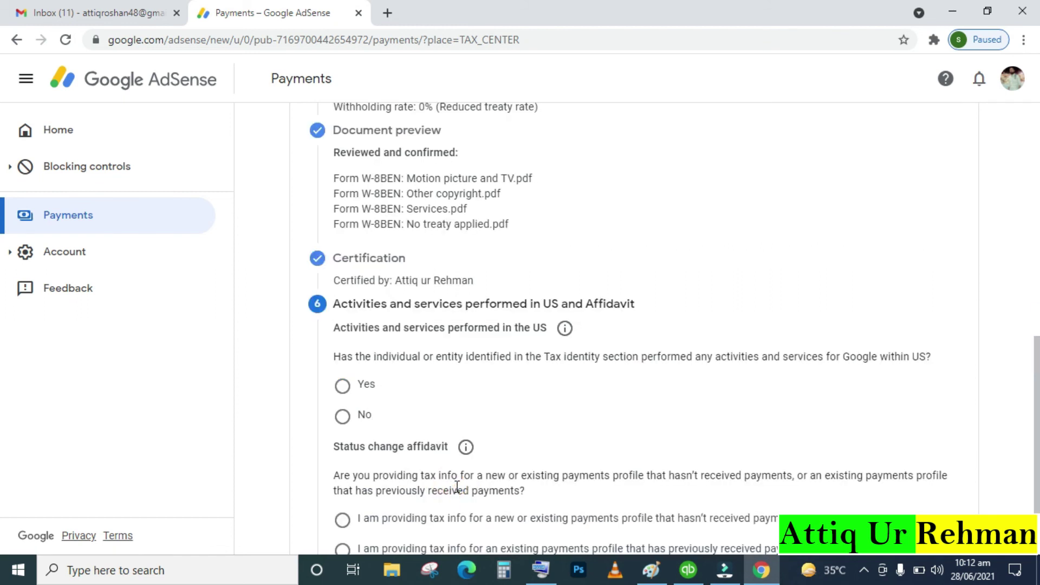
Answer No to performing US activities for Google and tick the outside-the-US services certification
{"action": "scroll", "coordinate": [457, 486], "scroll_direction": "down", "scroll_amount": 2}
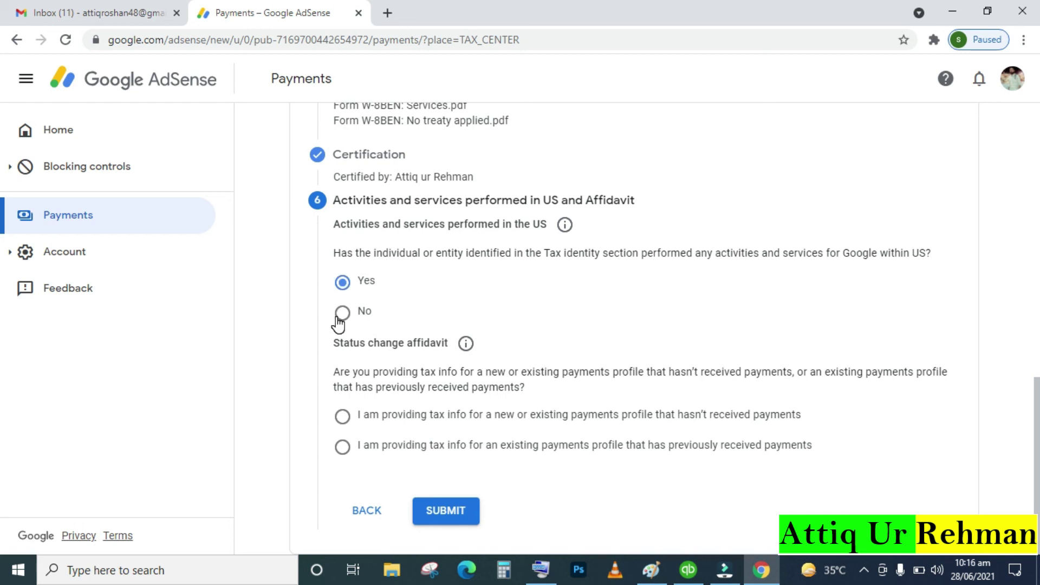
{"action": "left_click", "coordinate": [338, 317]}
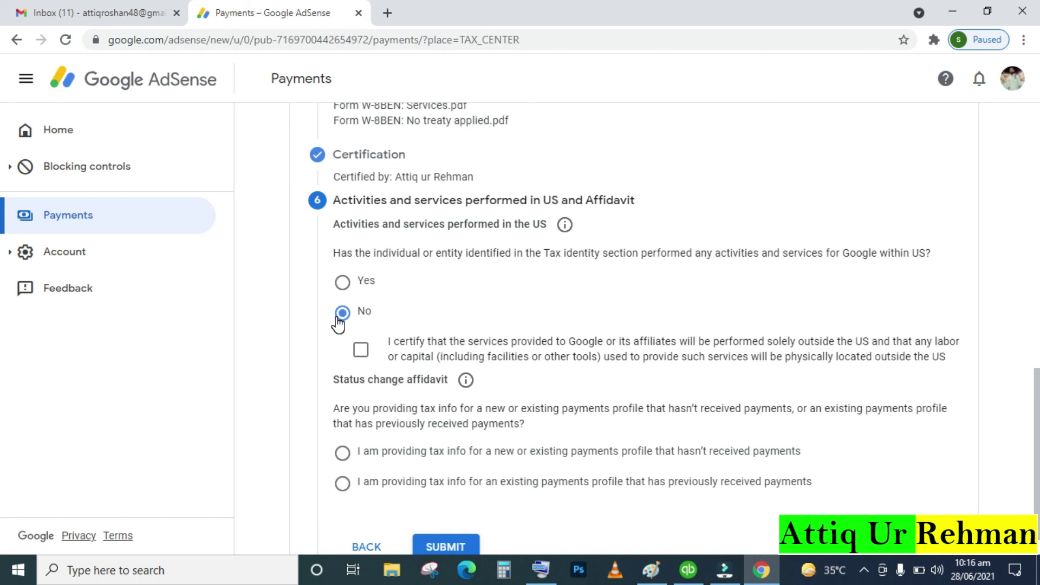
{"action": "scroll", "coordinate": [338, 323], "scroll_direction": "down", "scroll_amount": 1}
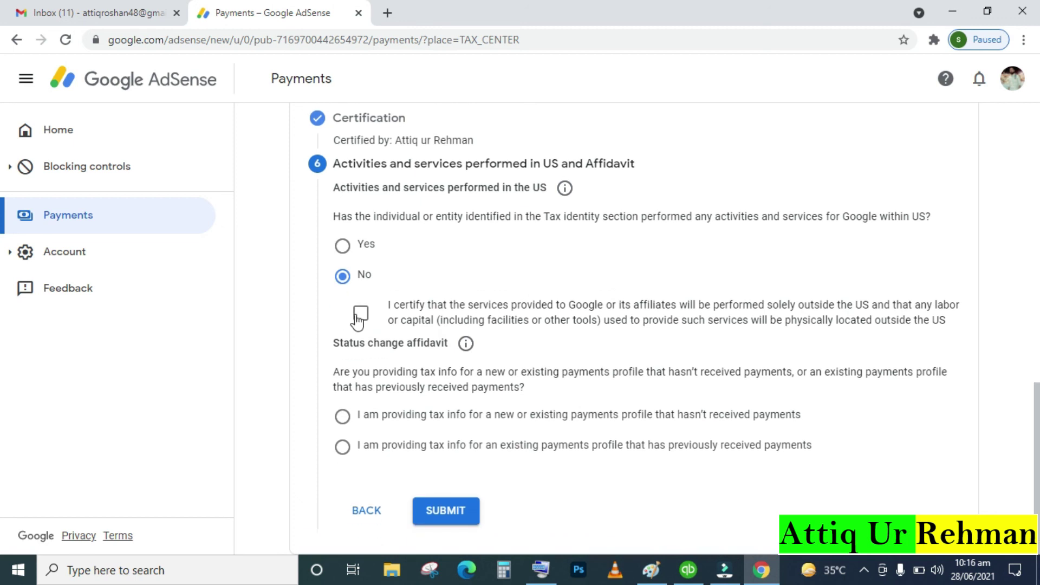
{"action": "left_click", "coordinate": [359, 316]}
Choose the affidavit for a payments profile that hasn't received payments and submit the W-8BEN
{"action": "left_click", "coordinate": [340, 418]}
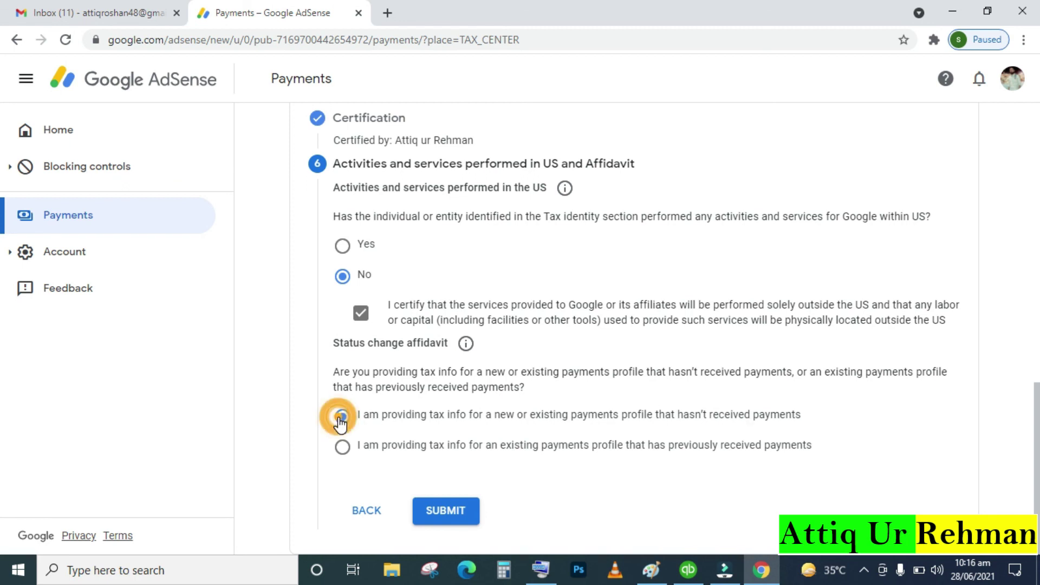
{"action": "left_click", "coordinate": [454, 517]}
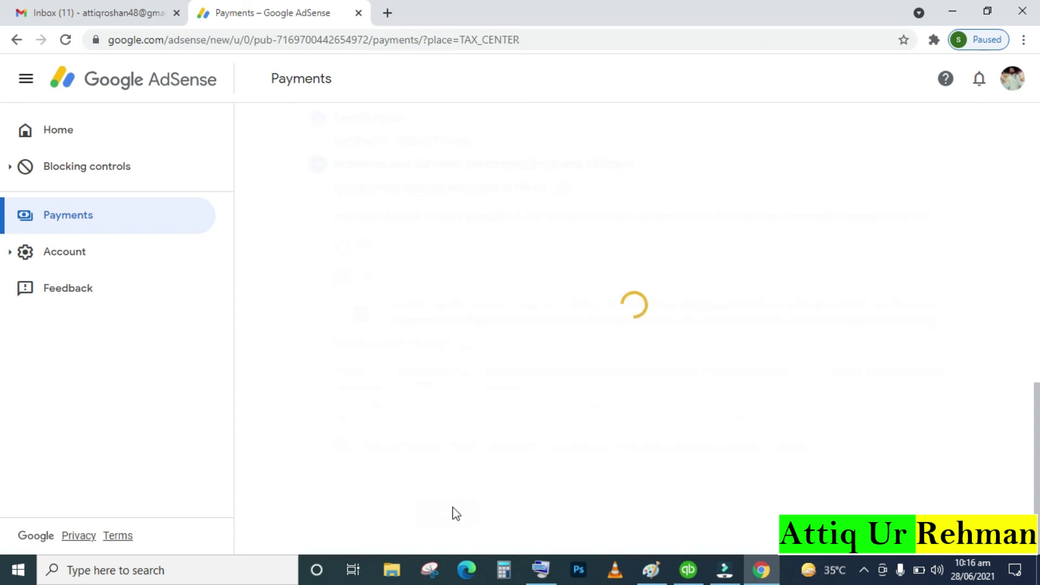